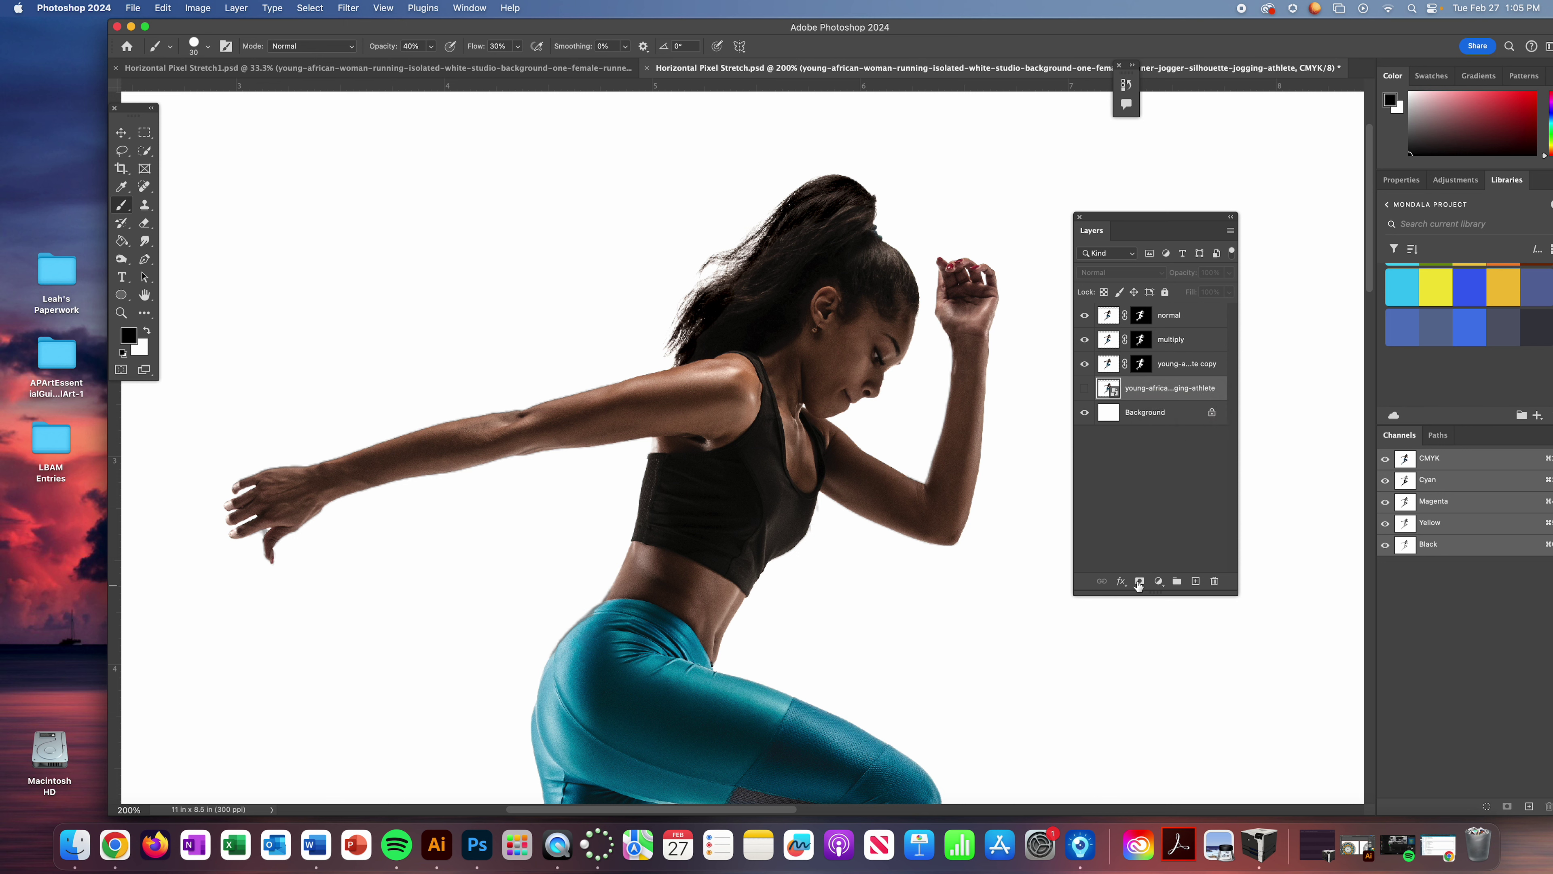
# Add a black Solid Color fill layer, Color Fill 1, above the original photo layer
pyautogui.click(1158, 581)
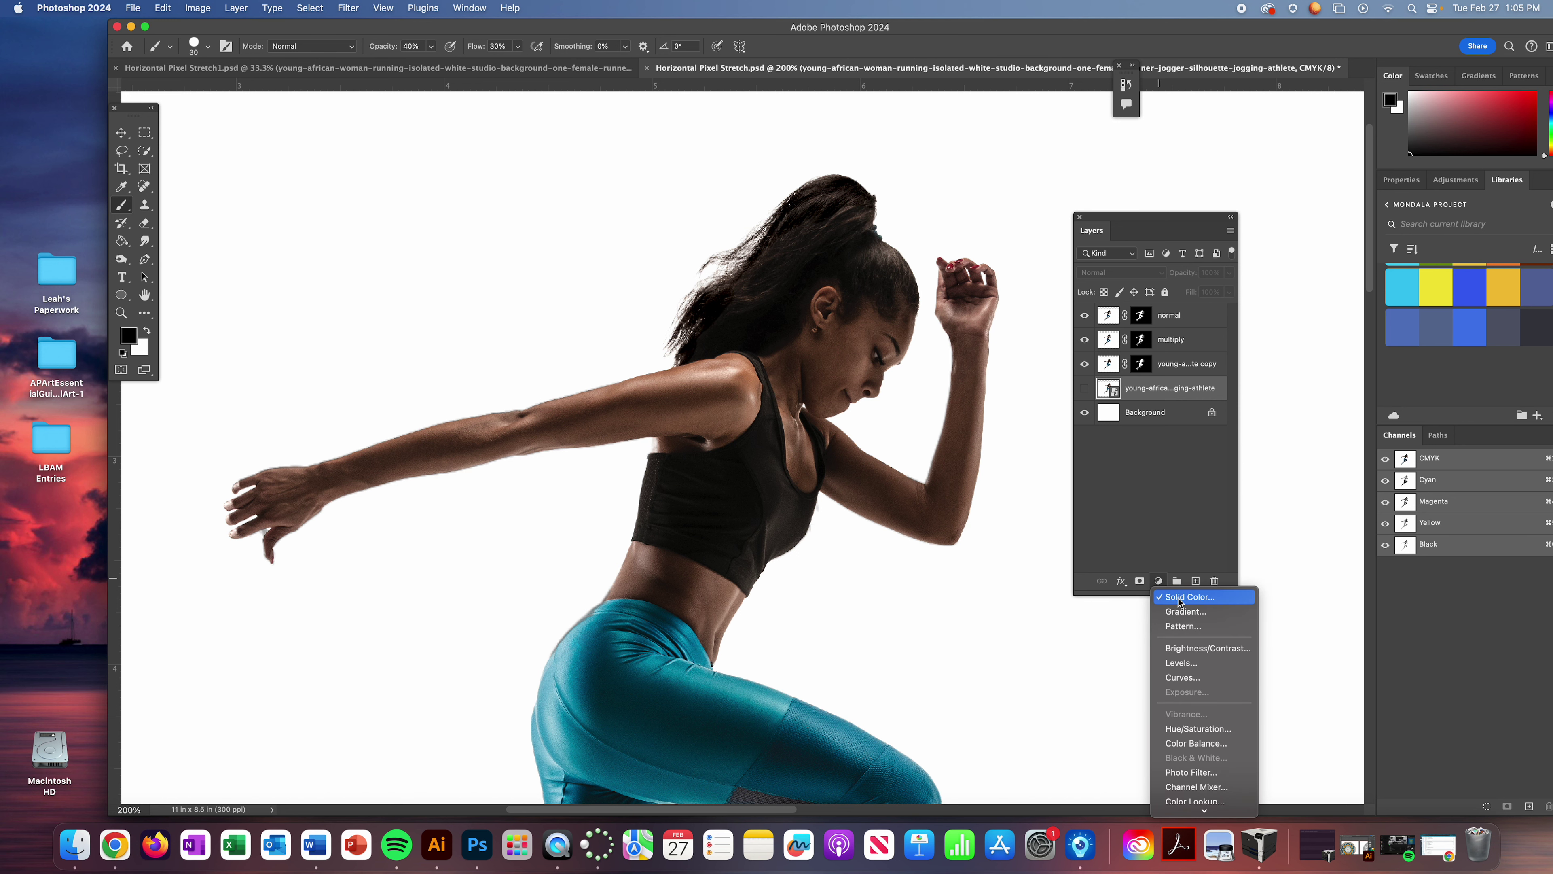
pyautogui.click(1010, 373)
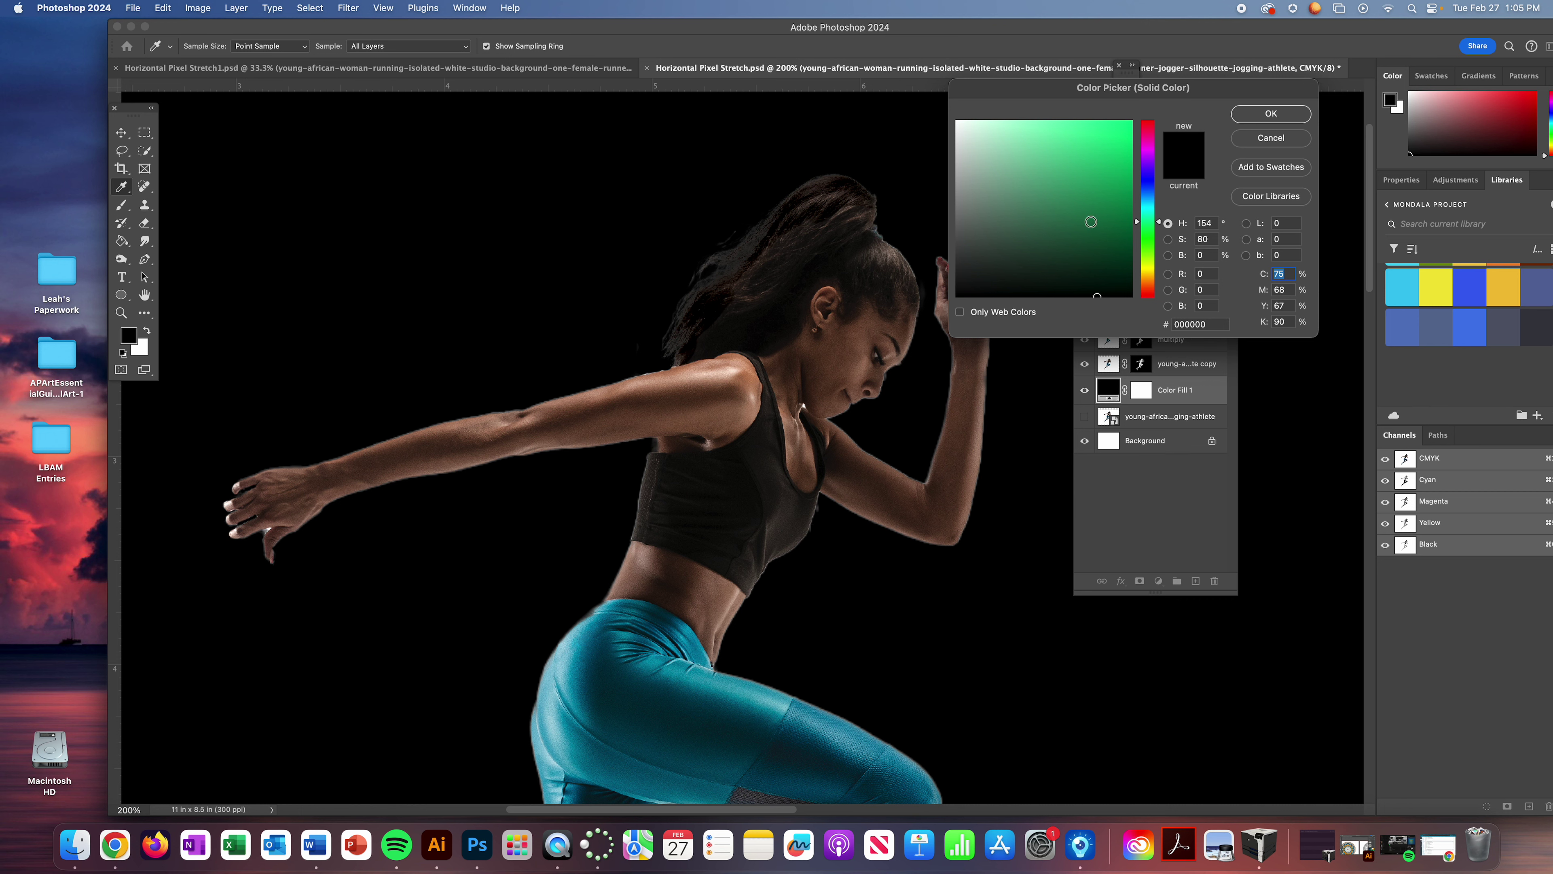
pyautogui.click(1270, 114)
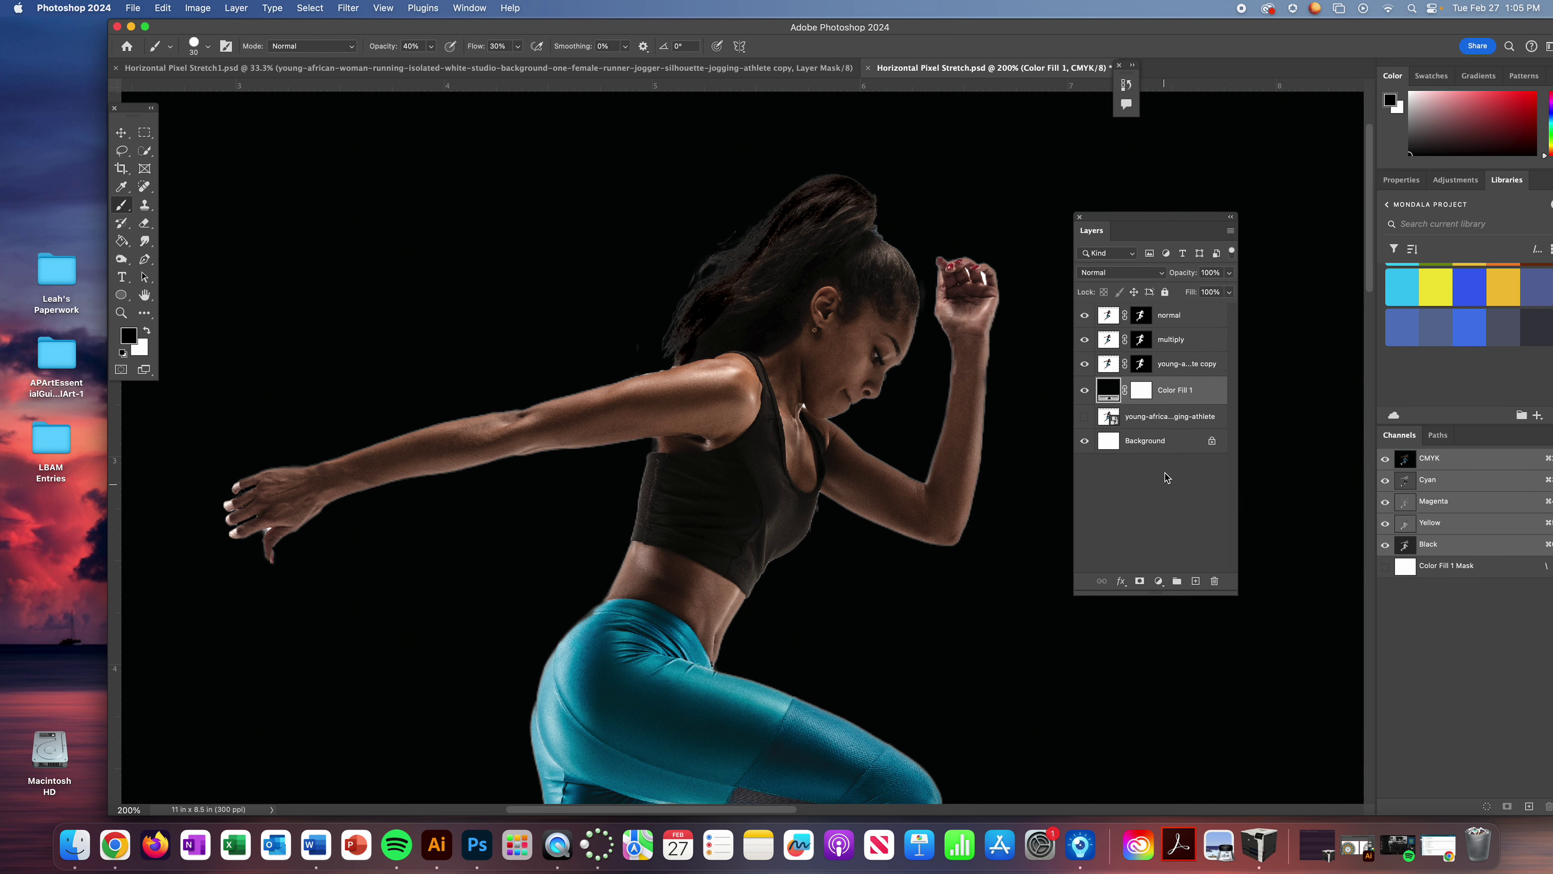
# Target the normal layer's pixels and run Select Subject with Quick Selection to select the runner
pyautogui.click(1141, 316)
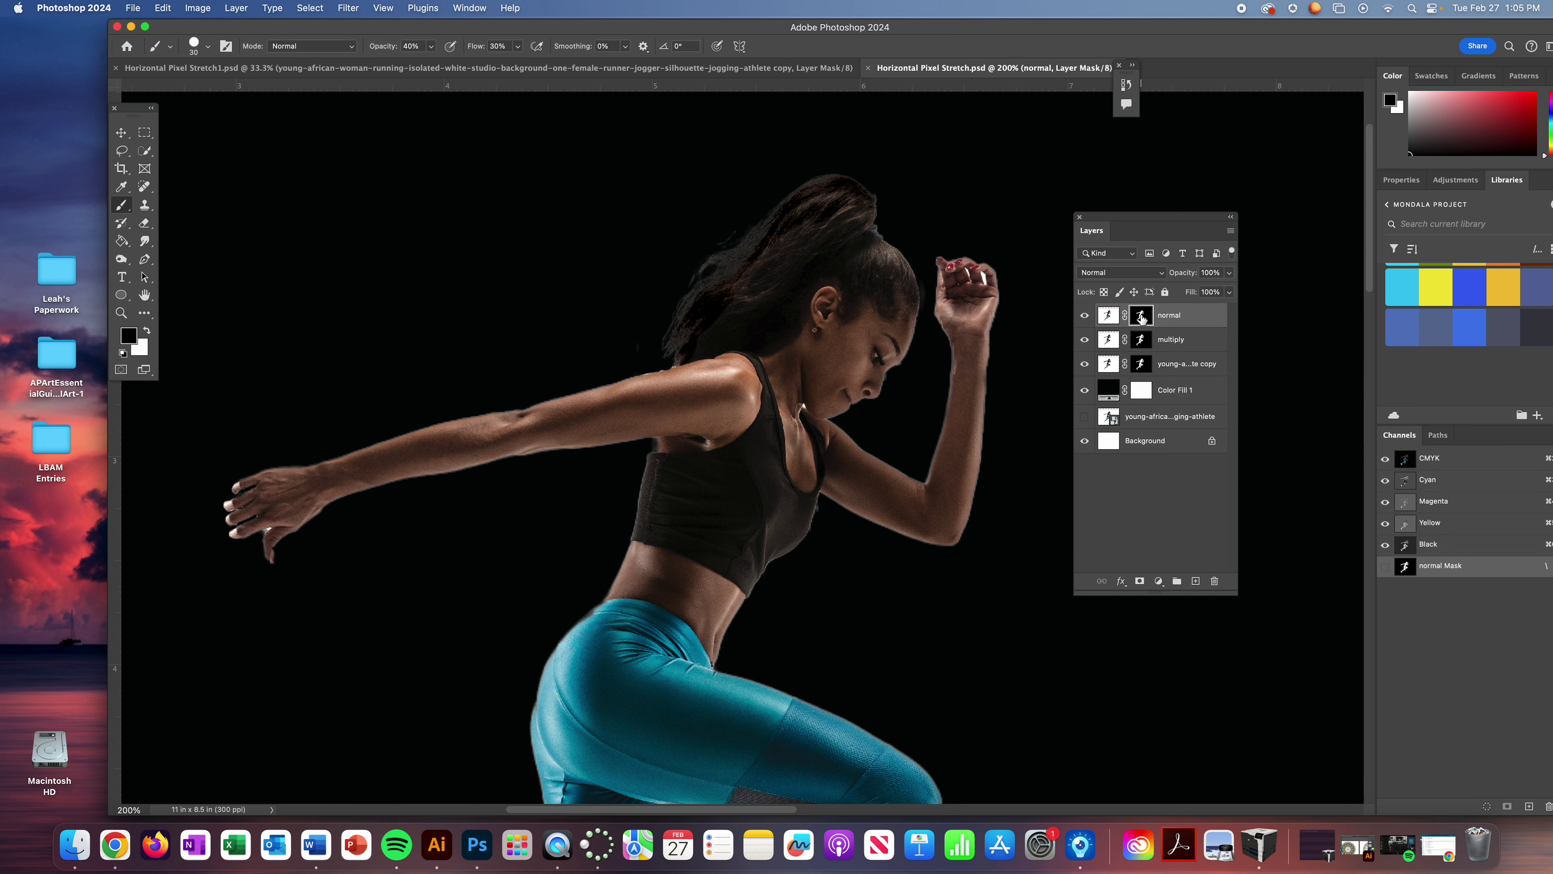
pyautogui.click(1114, 316)
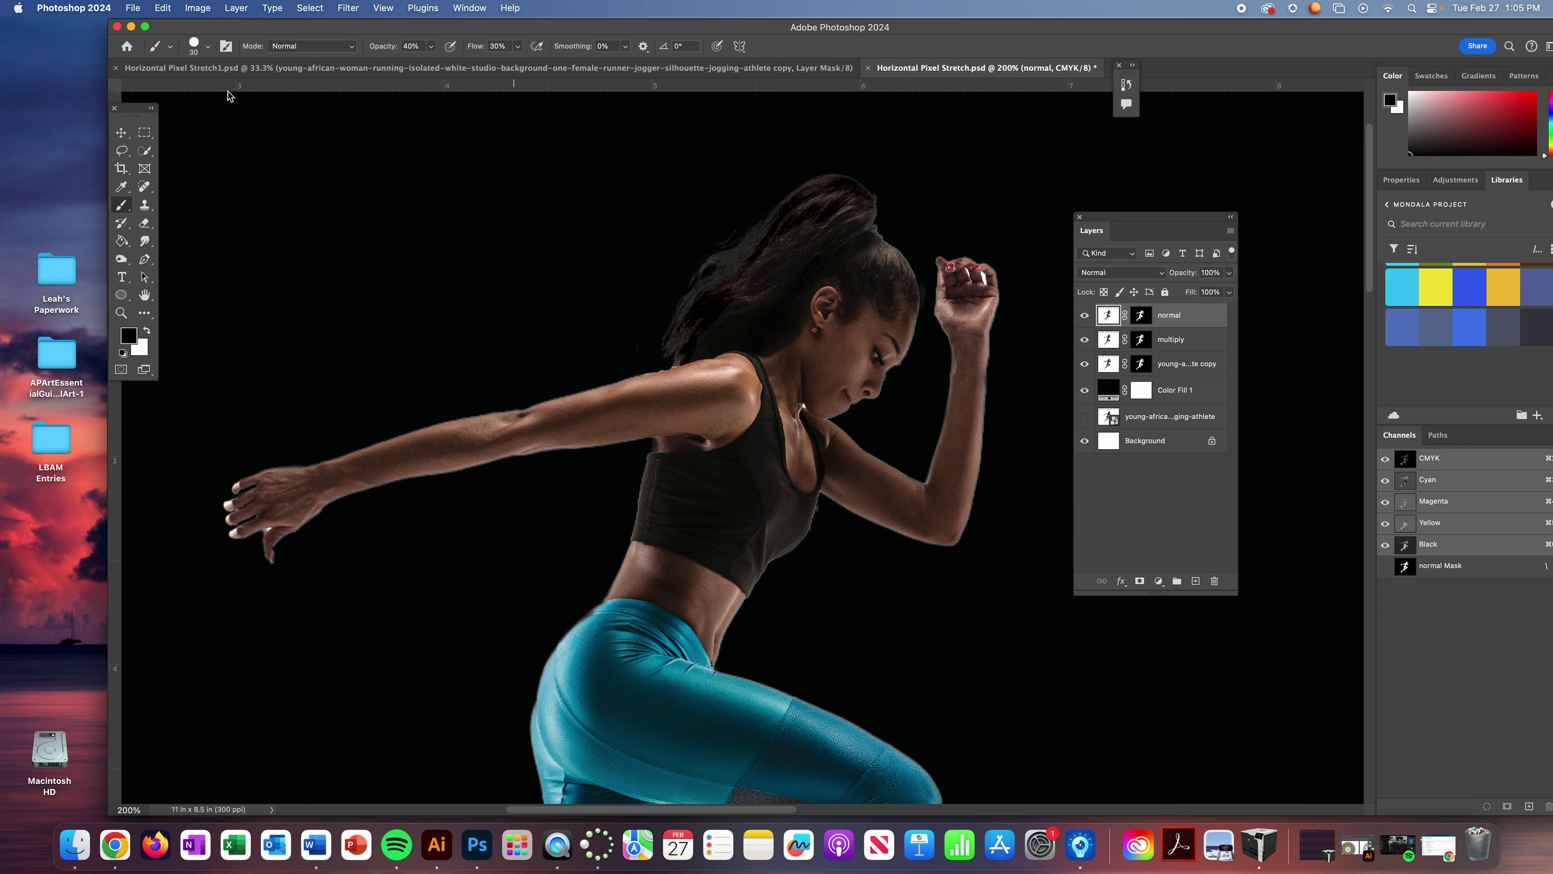
pyautogui.click(144, 152)
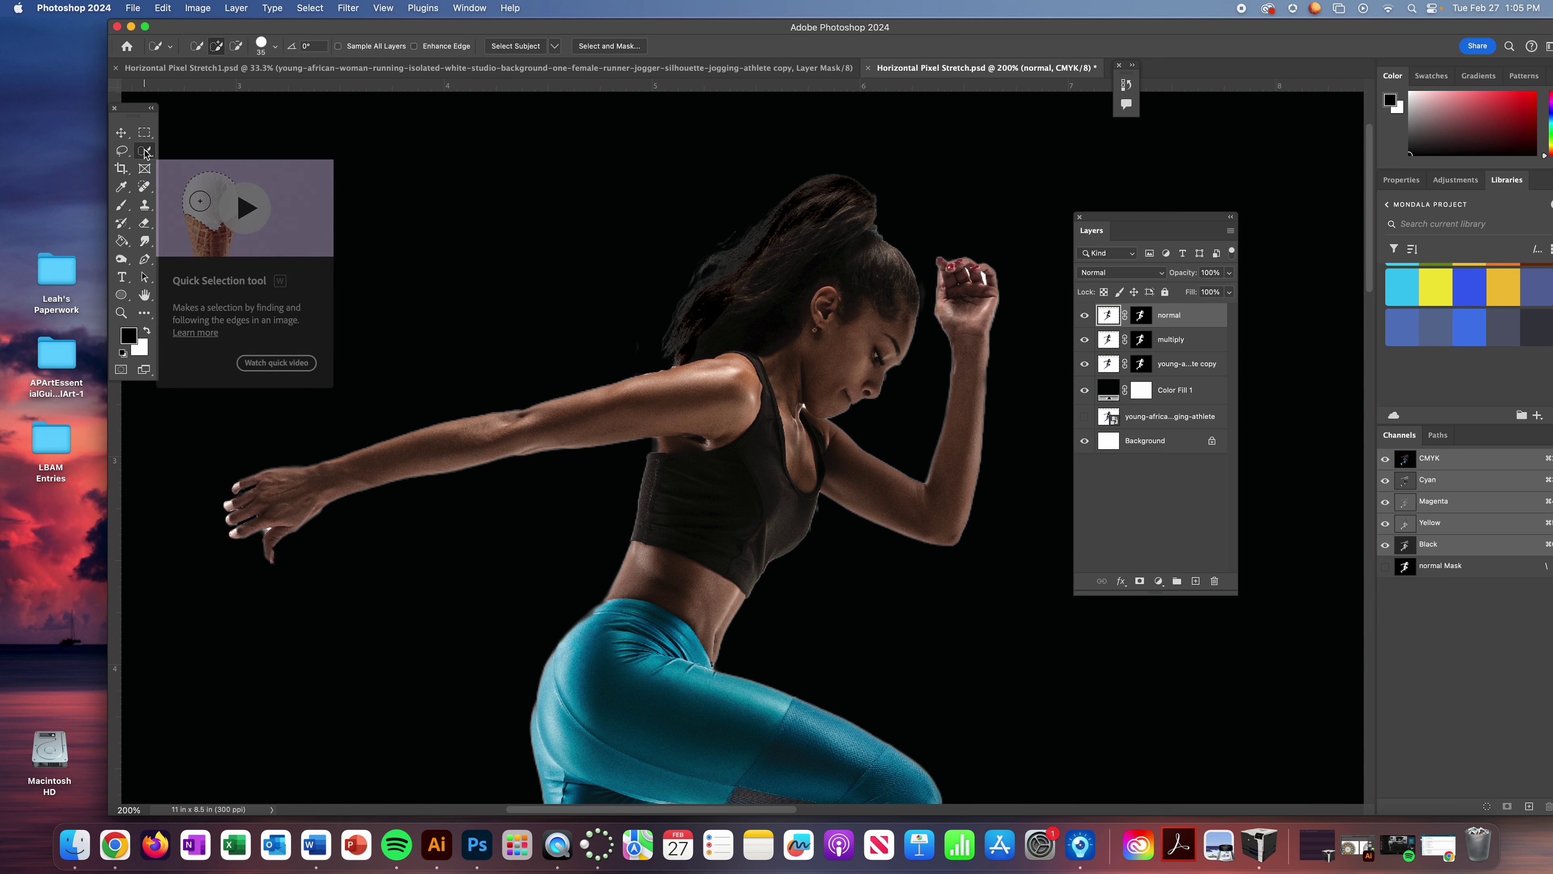
pyautogui.click(515, 45)
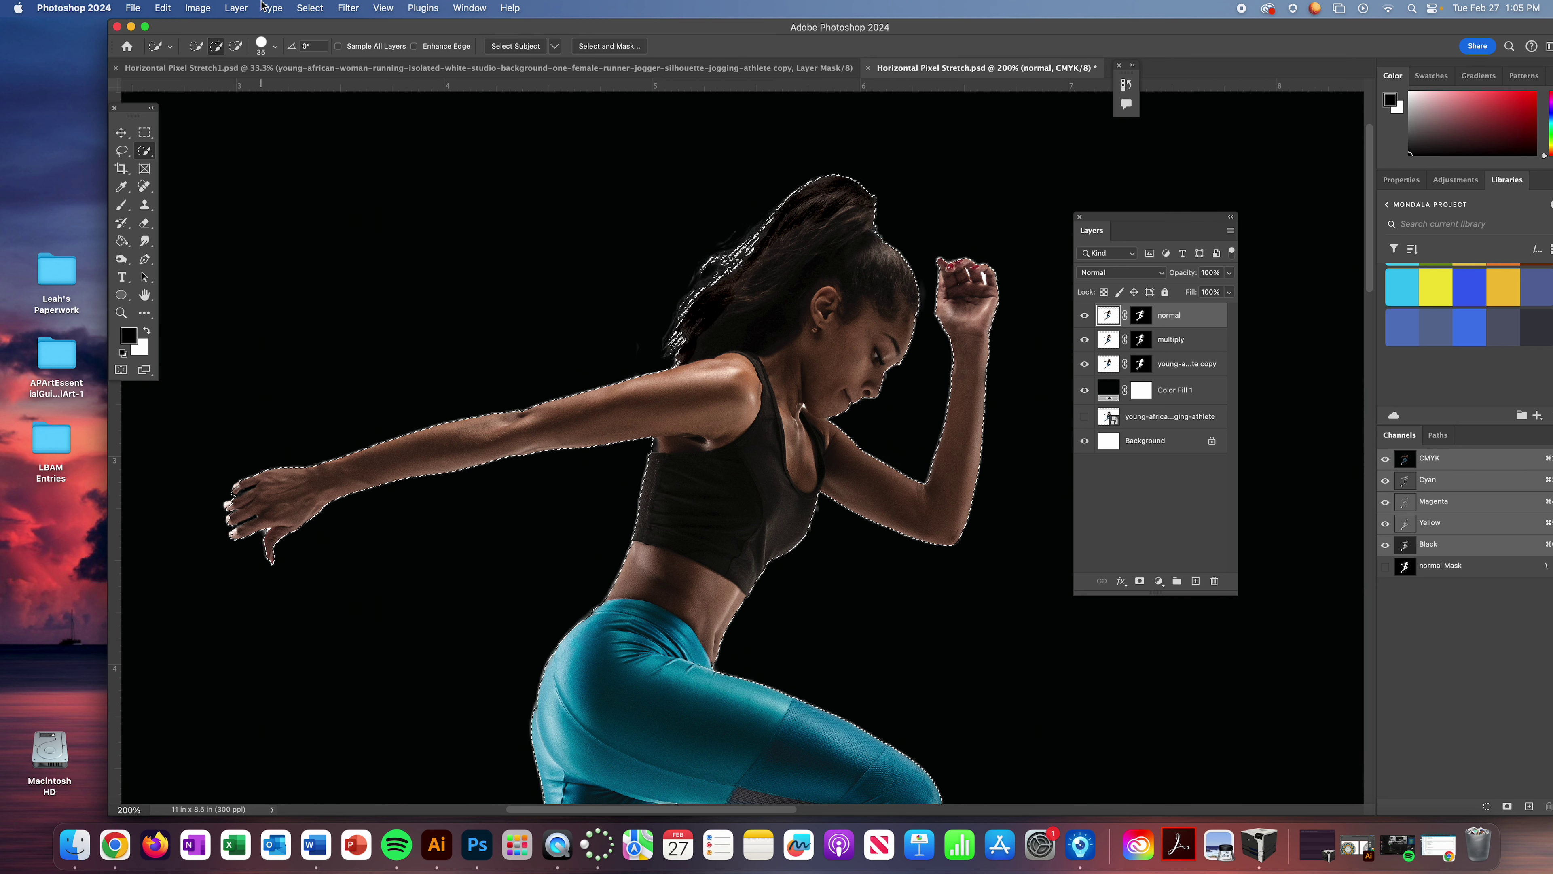
pyautogui.click(309, 7)
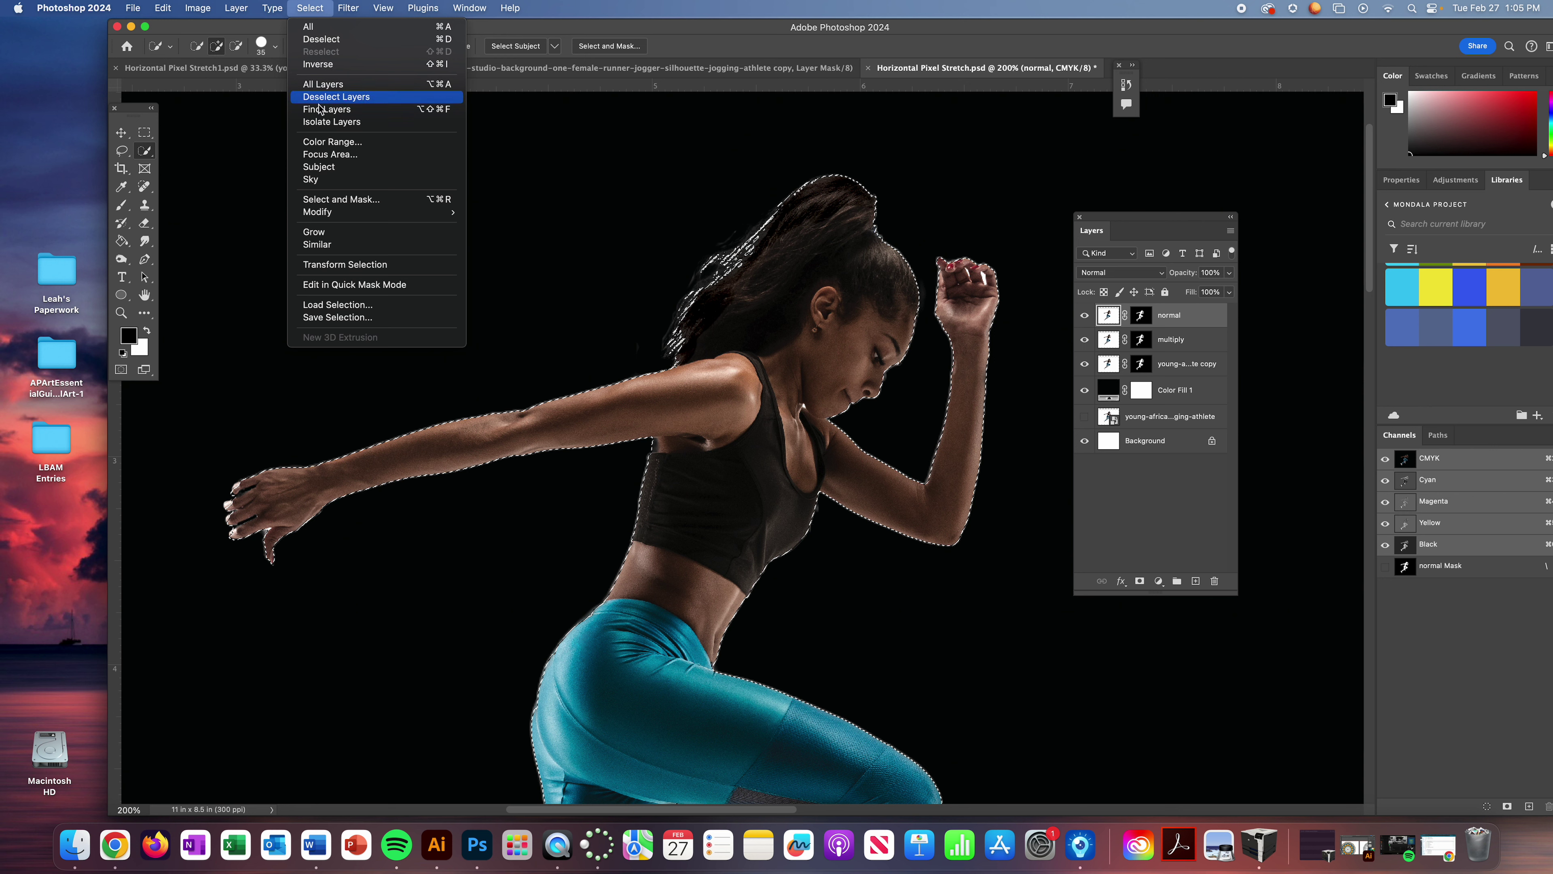
# Contract the runner selection by 1 pixel, then apply Select > Inverse
pyautogui.moveTo(344, 214)
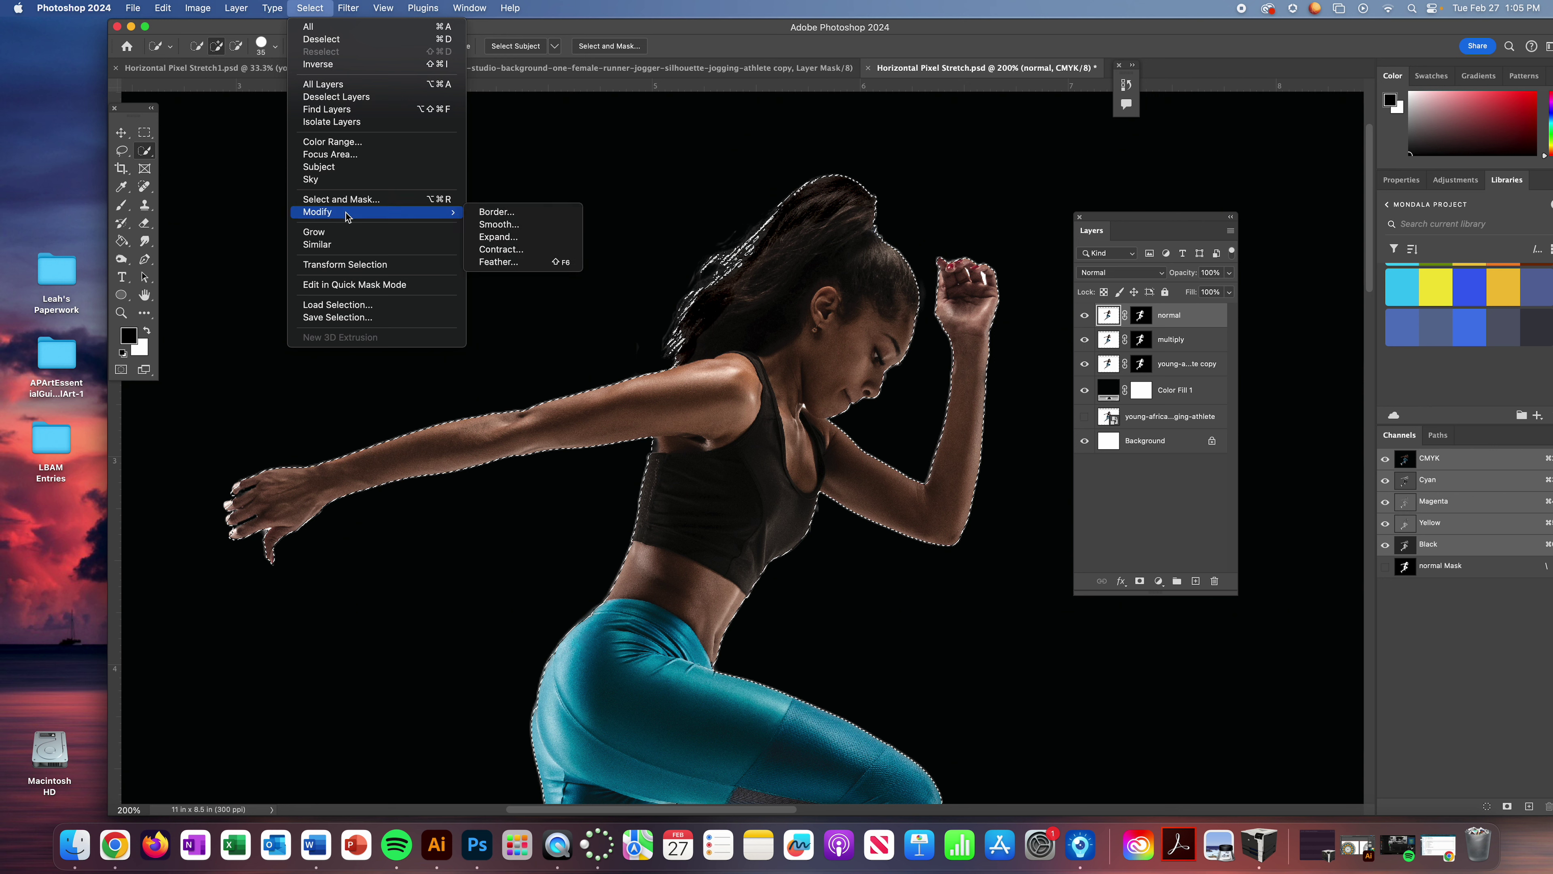
pyautogui.click(513, 249)
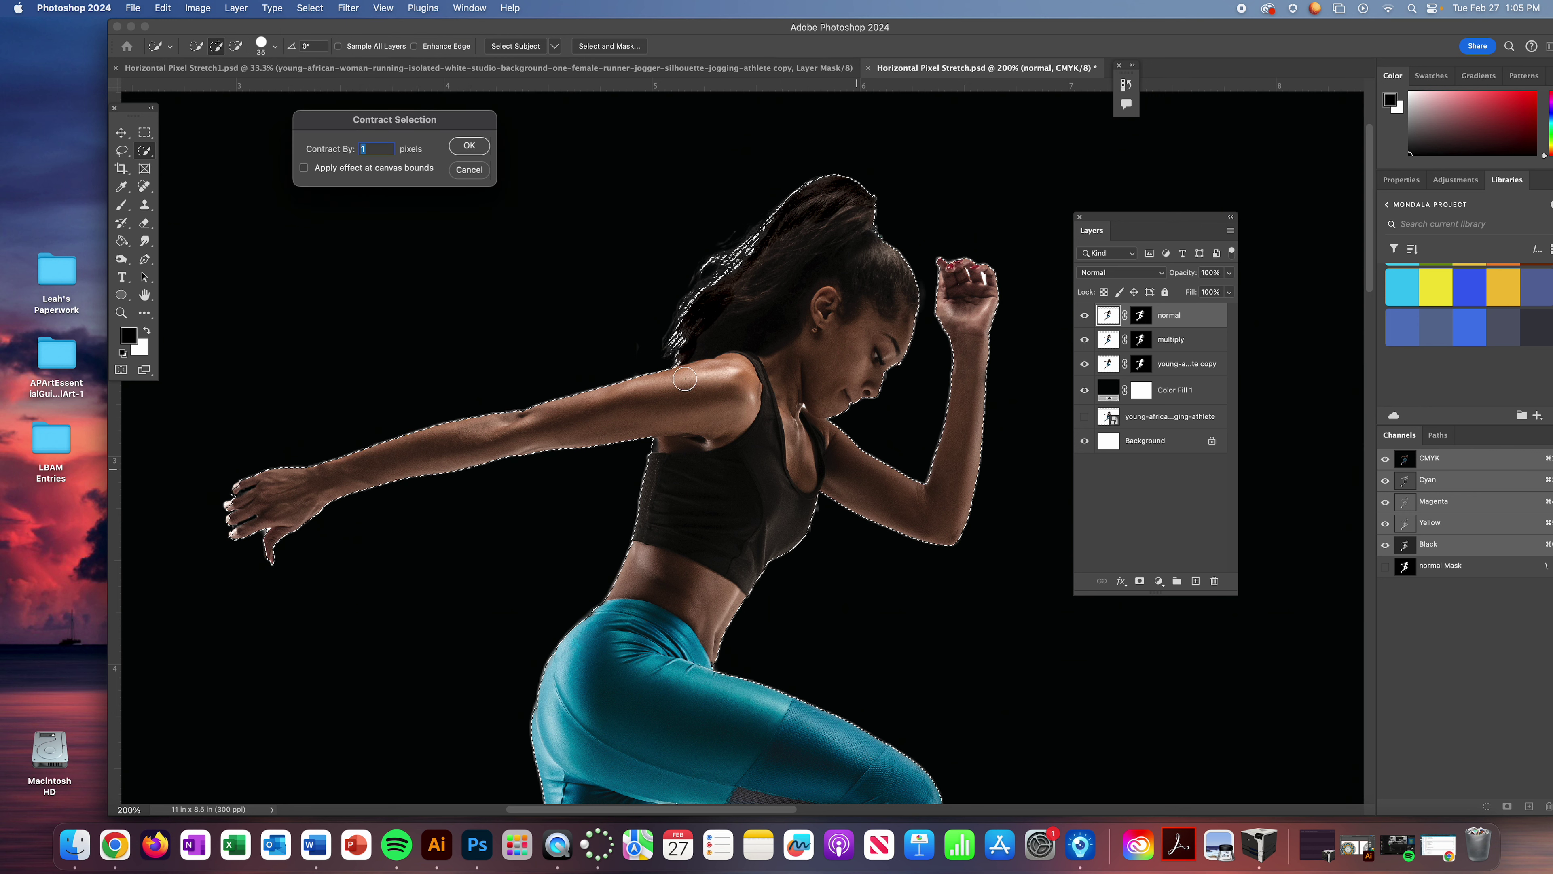
pyautogui.click(471, 144)
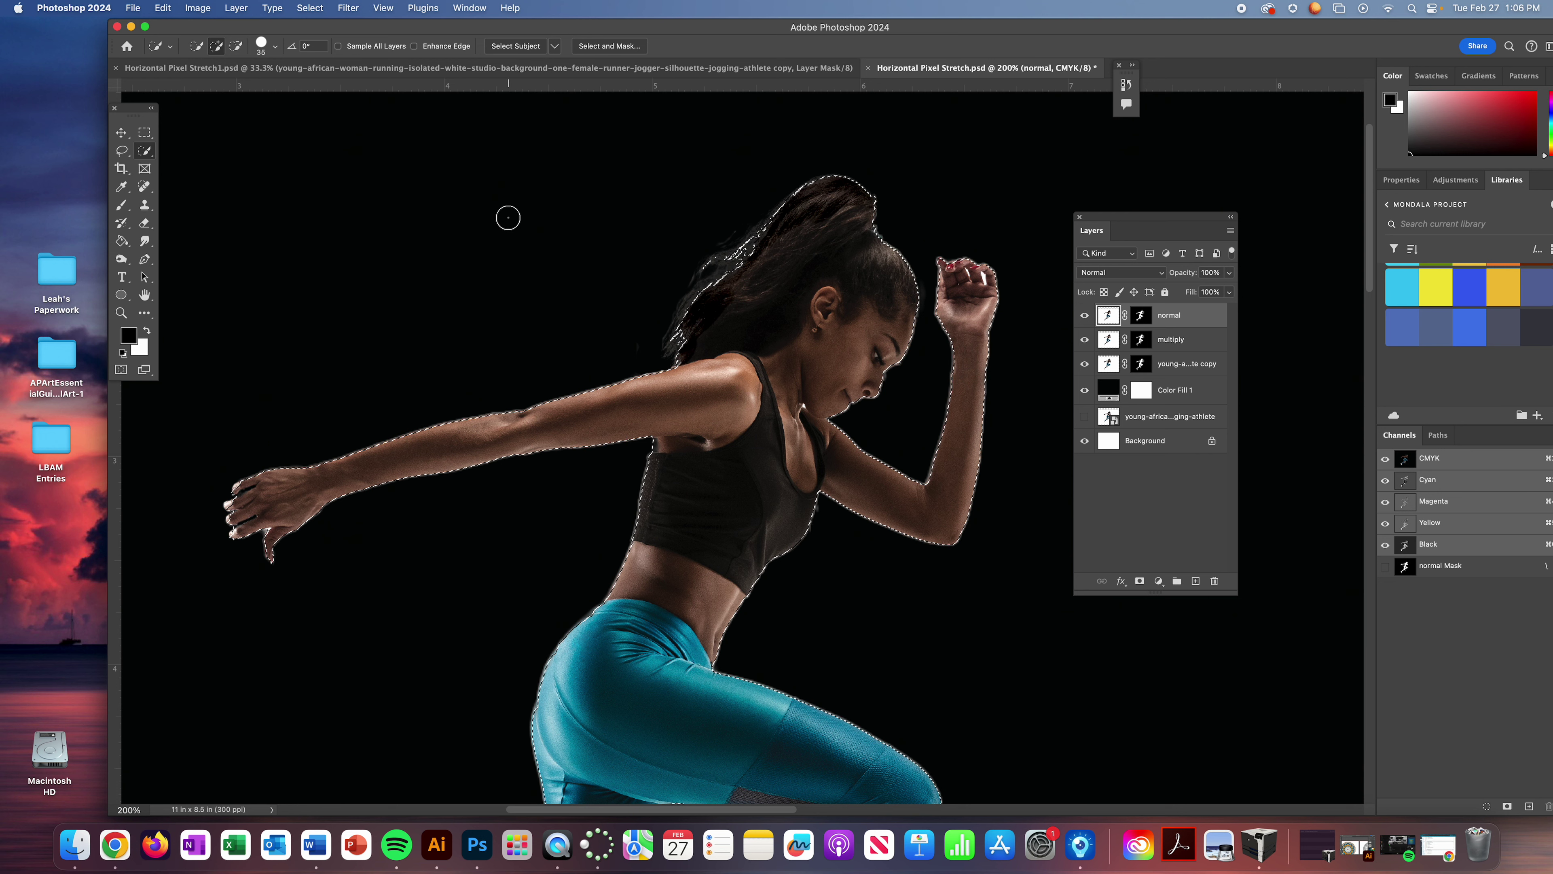
pyautogui.click(309, 7)
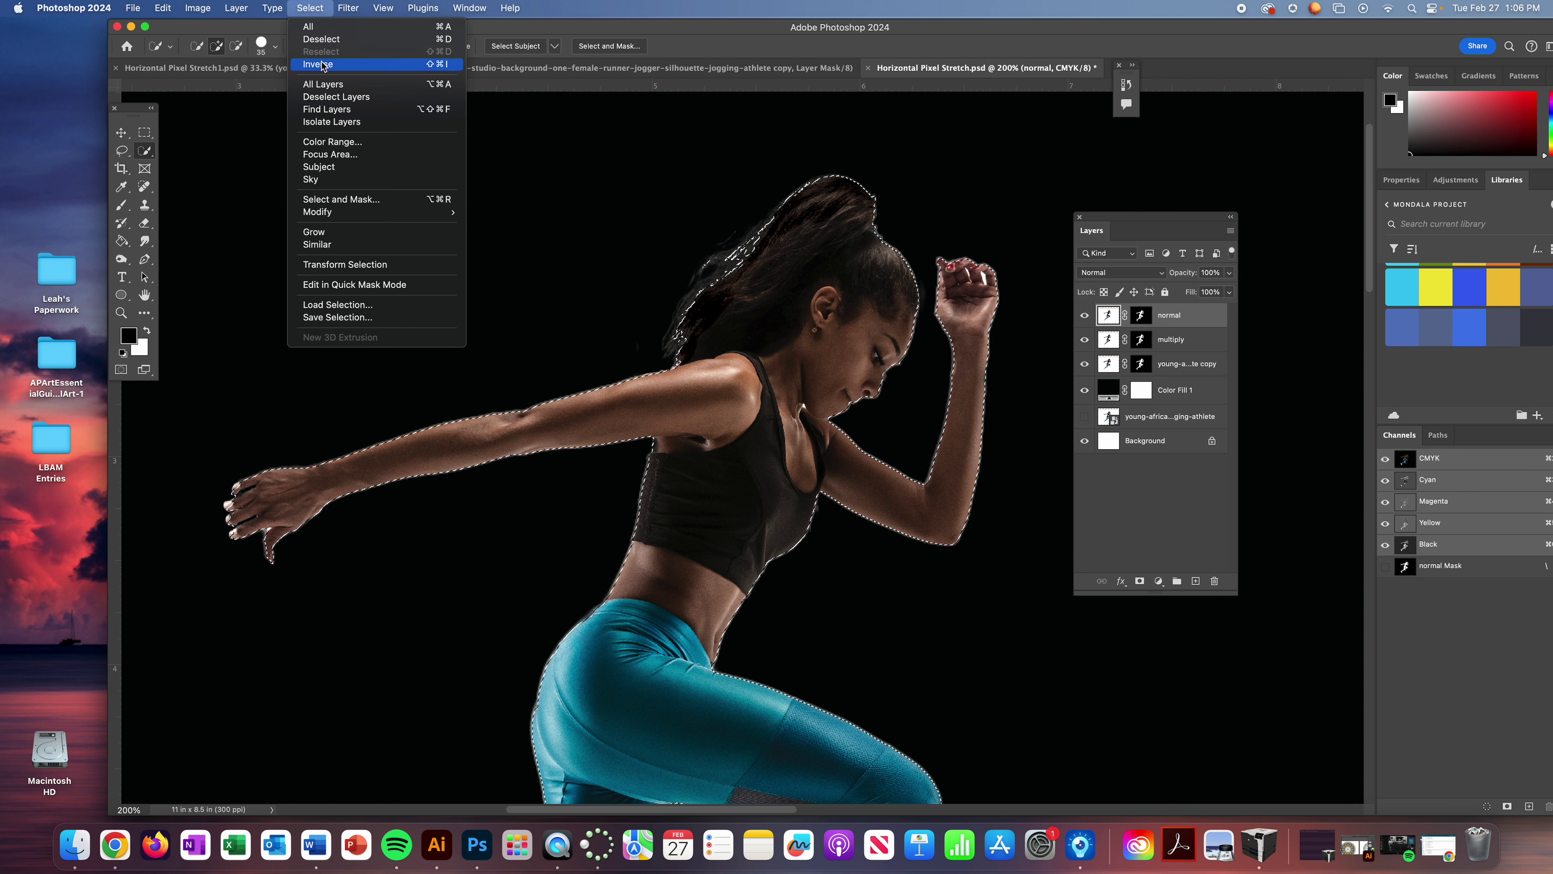
pyautogui.click(326, 65)
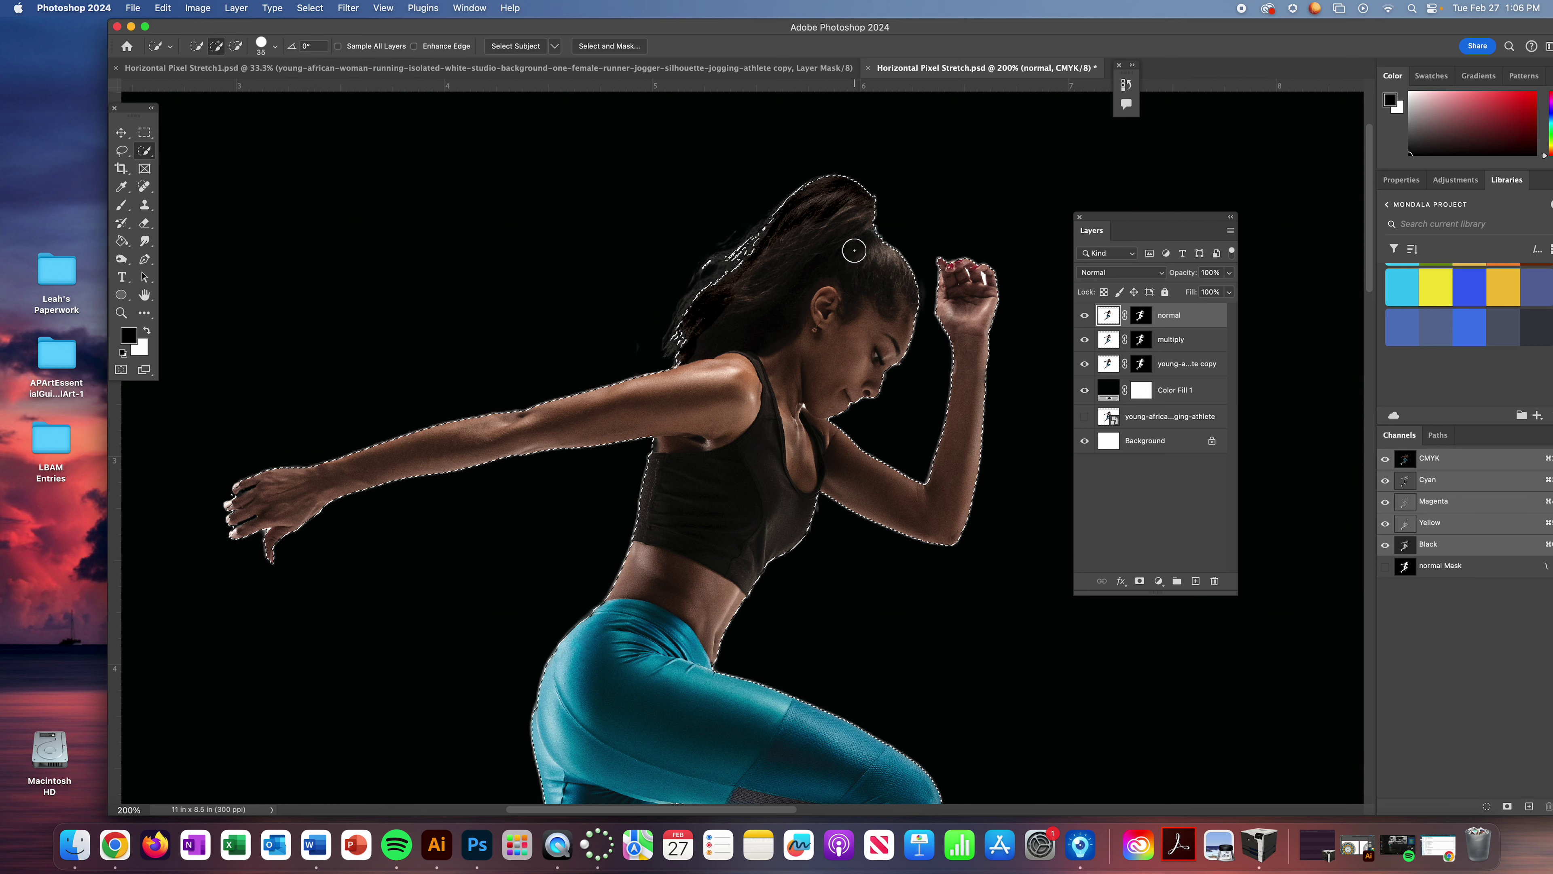
# Target the normal layer's mask and switch to the Brush at 40% opacity, 90% flow
pyautogui.click(1140, 314)
pyautogui.press('b')
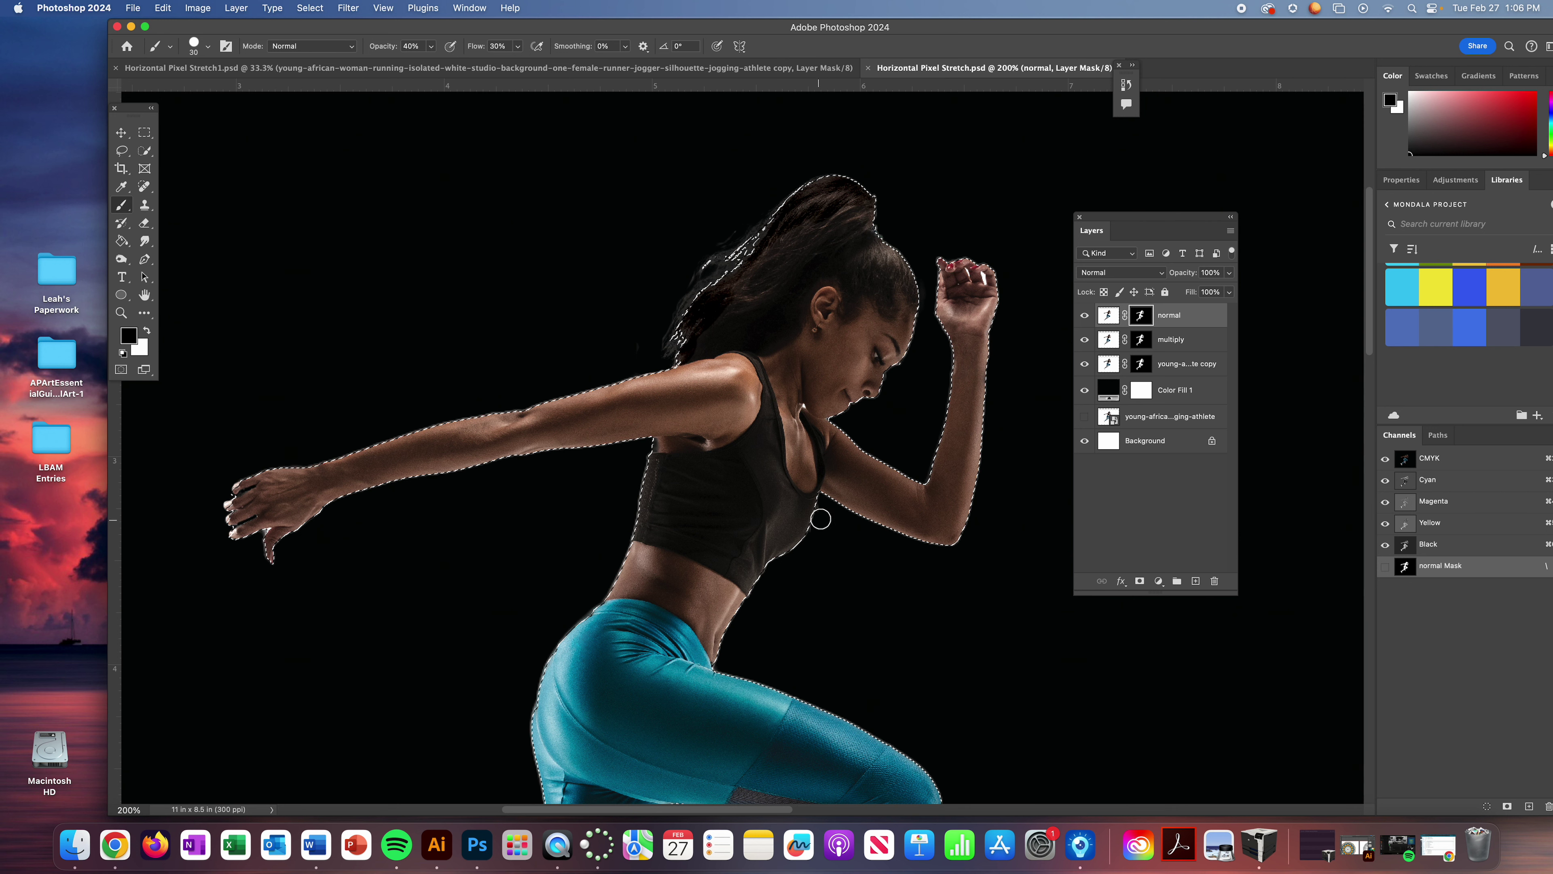
pyautogui.scroll(-10, 821, 519)
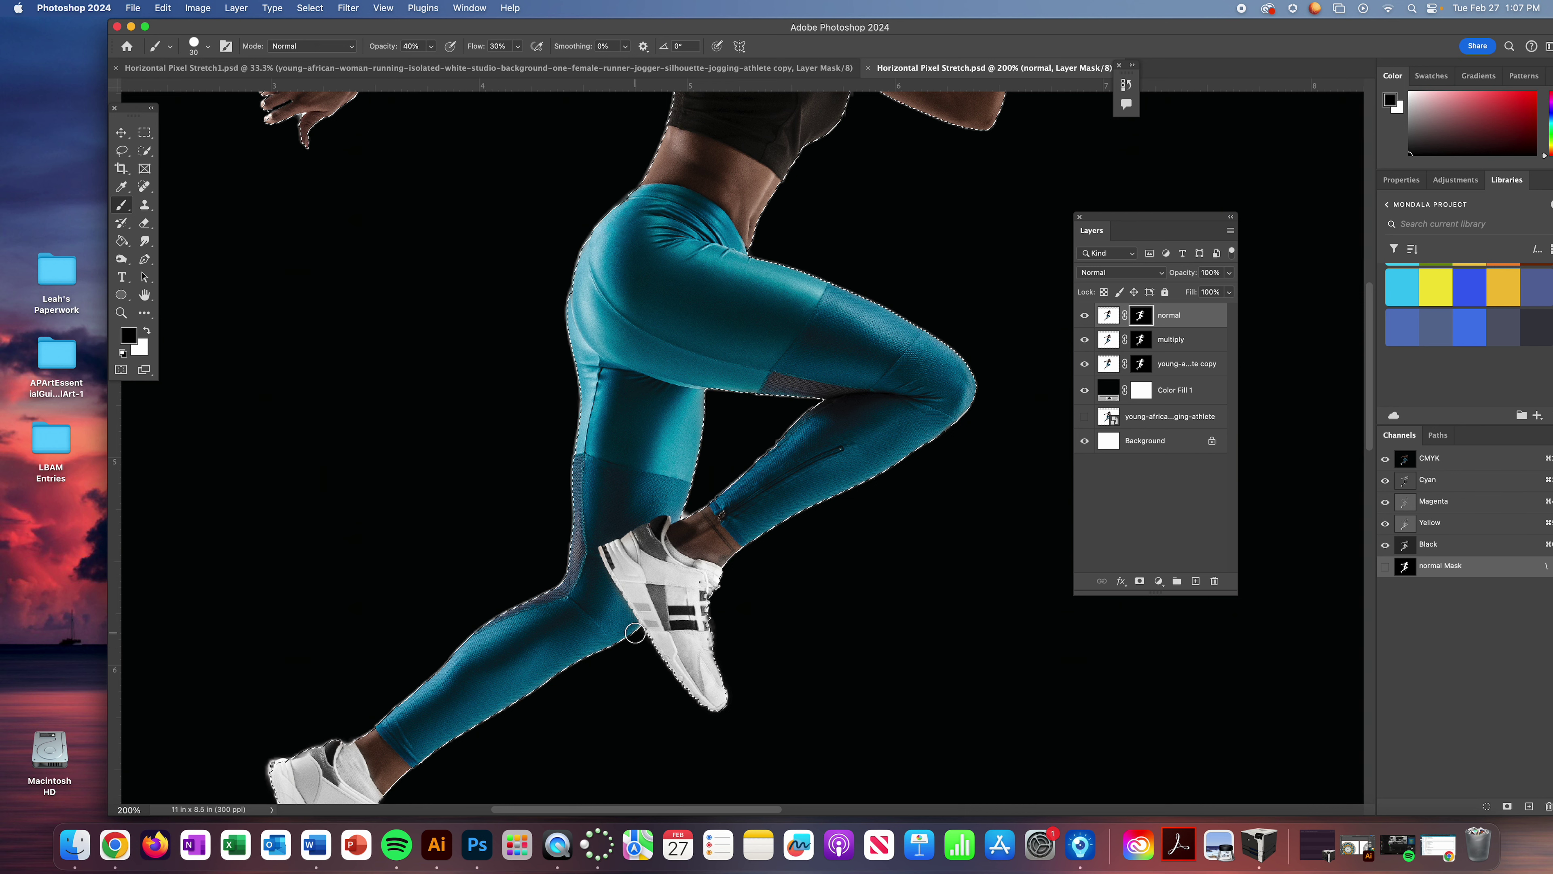
# Brush black on the normal layer's mask along the leg edge, then move the view to her head and arm
pyautogui.scroll(-5, 703, 545)
pyautogui.hscroll(-5, 704, 544)
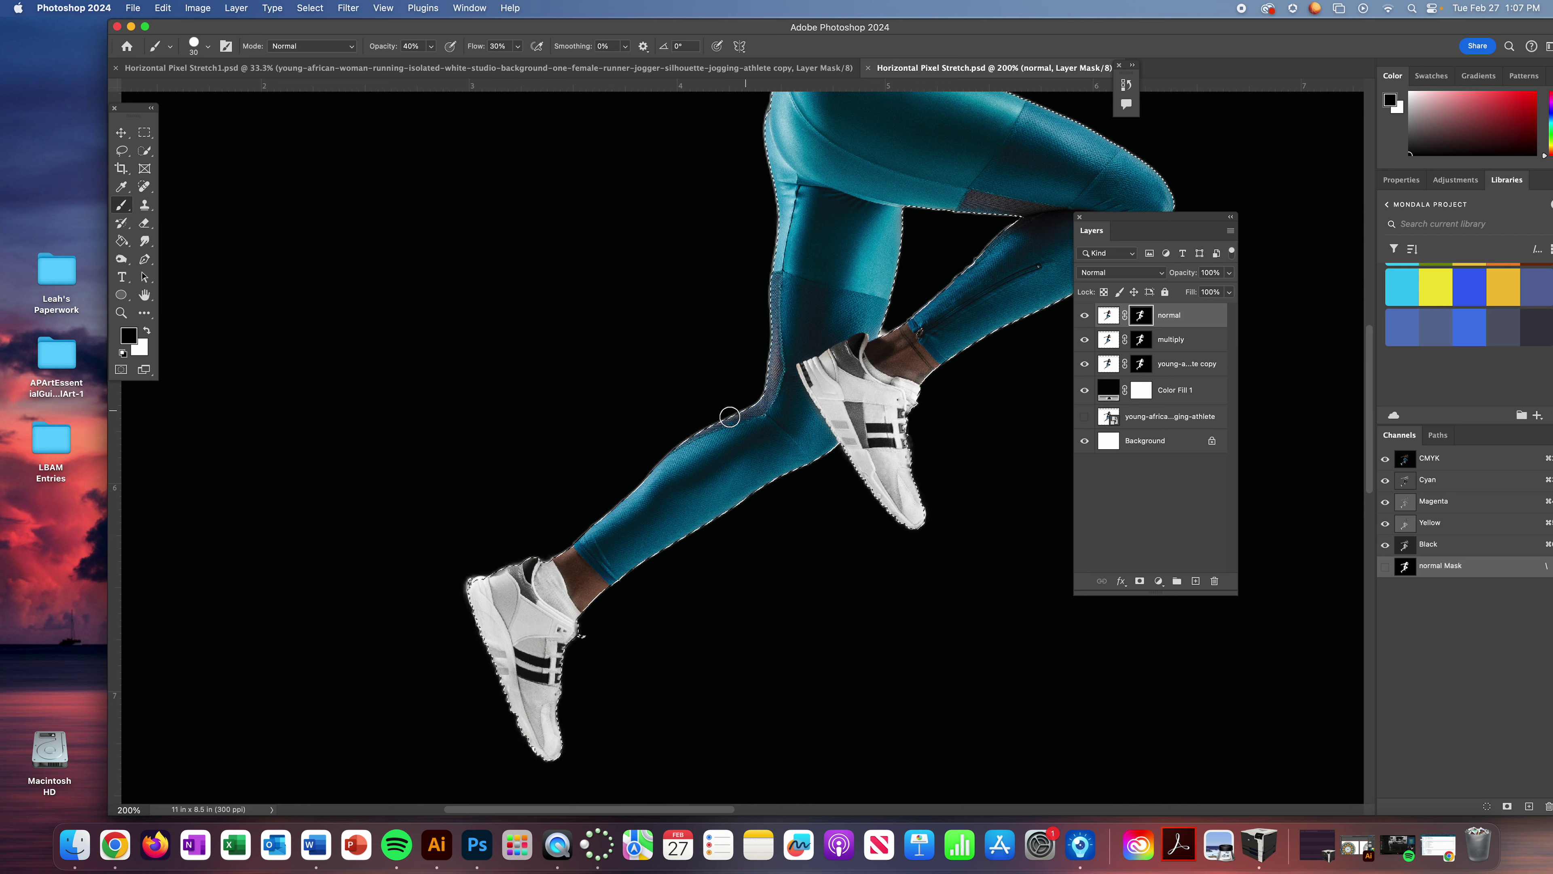
pyautogui.moveTo(785, 356); pyautogui.dragTo(728, 505)
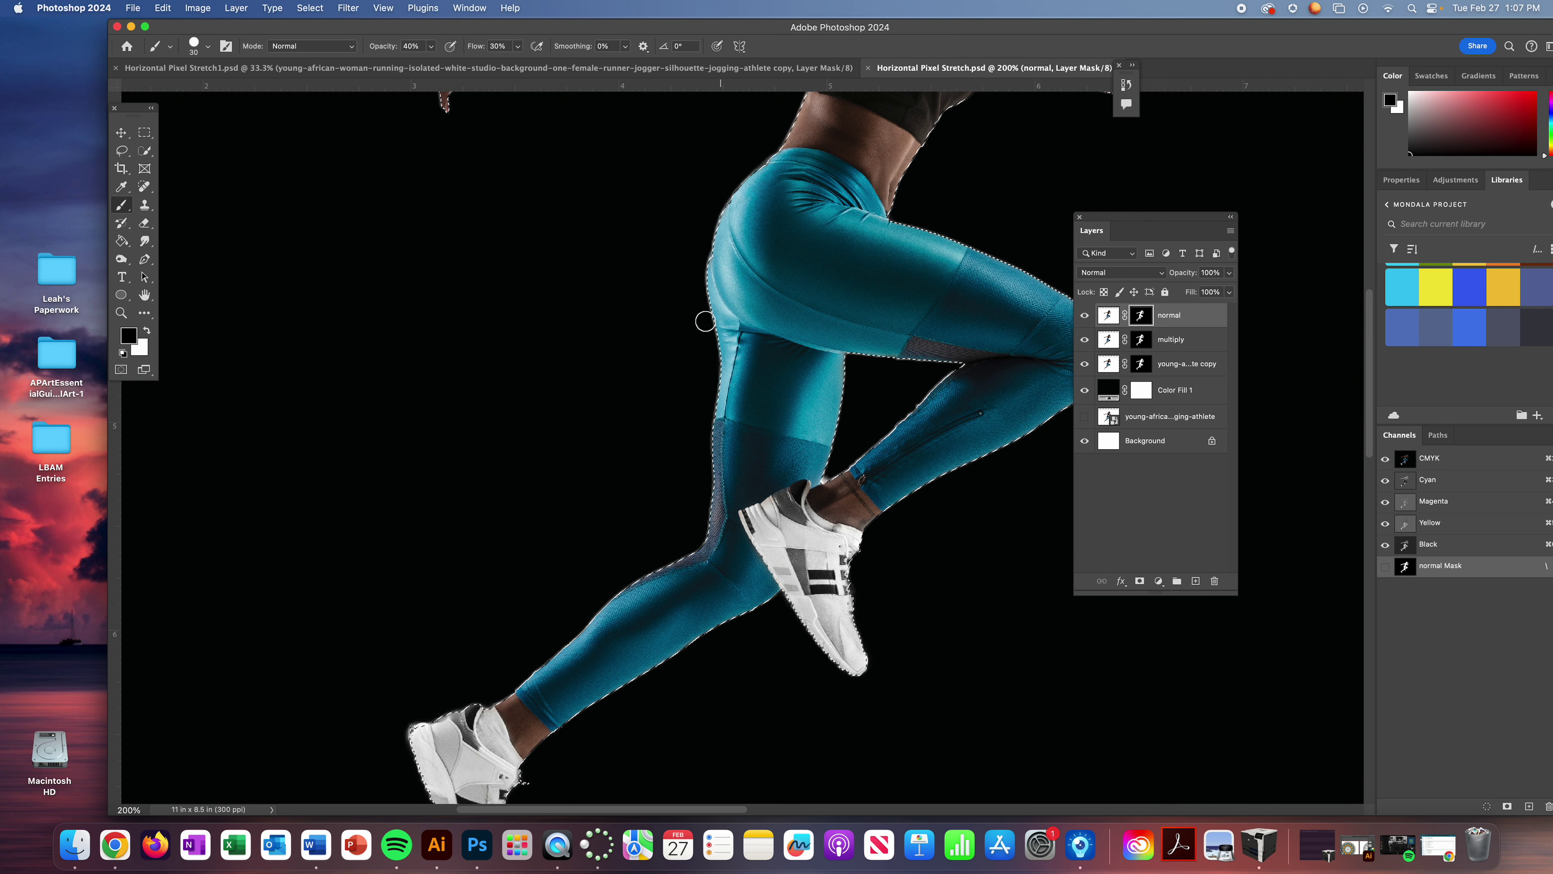
pyautogui.moveTo(742, 340); pyautogui.dragTo(744, 343)
pyautogui.scroll(5, 744, 344)
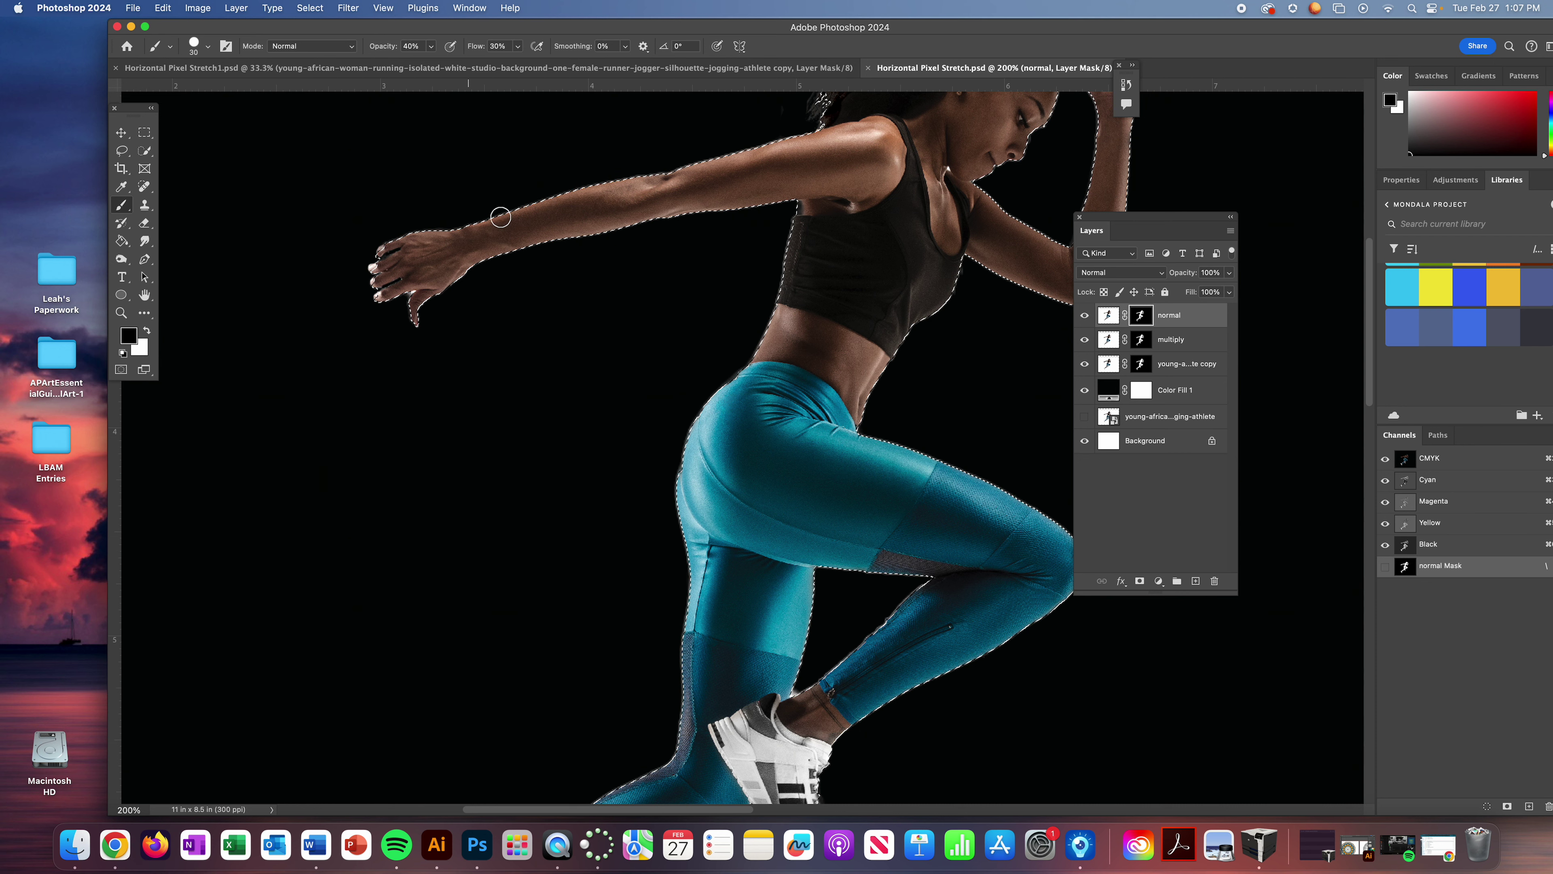
pyautogui.moveTo(769, 163); pyautogui.dragTo(548, 312)
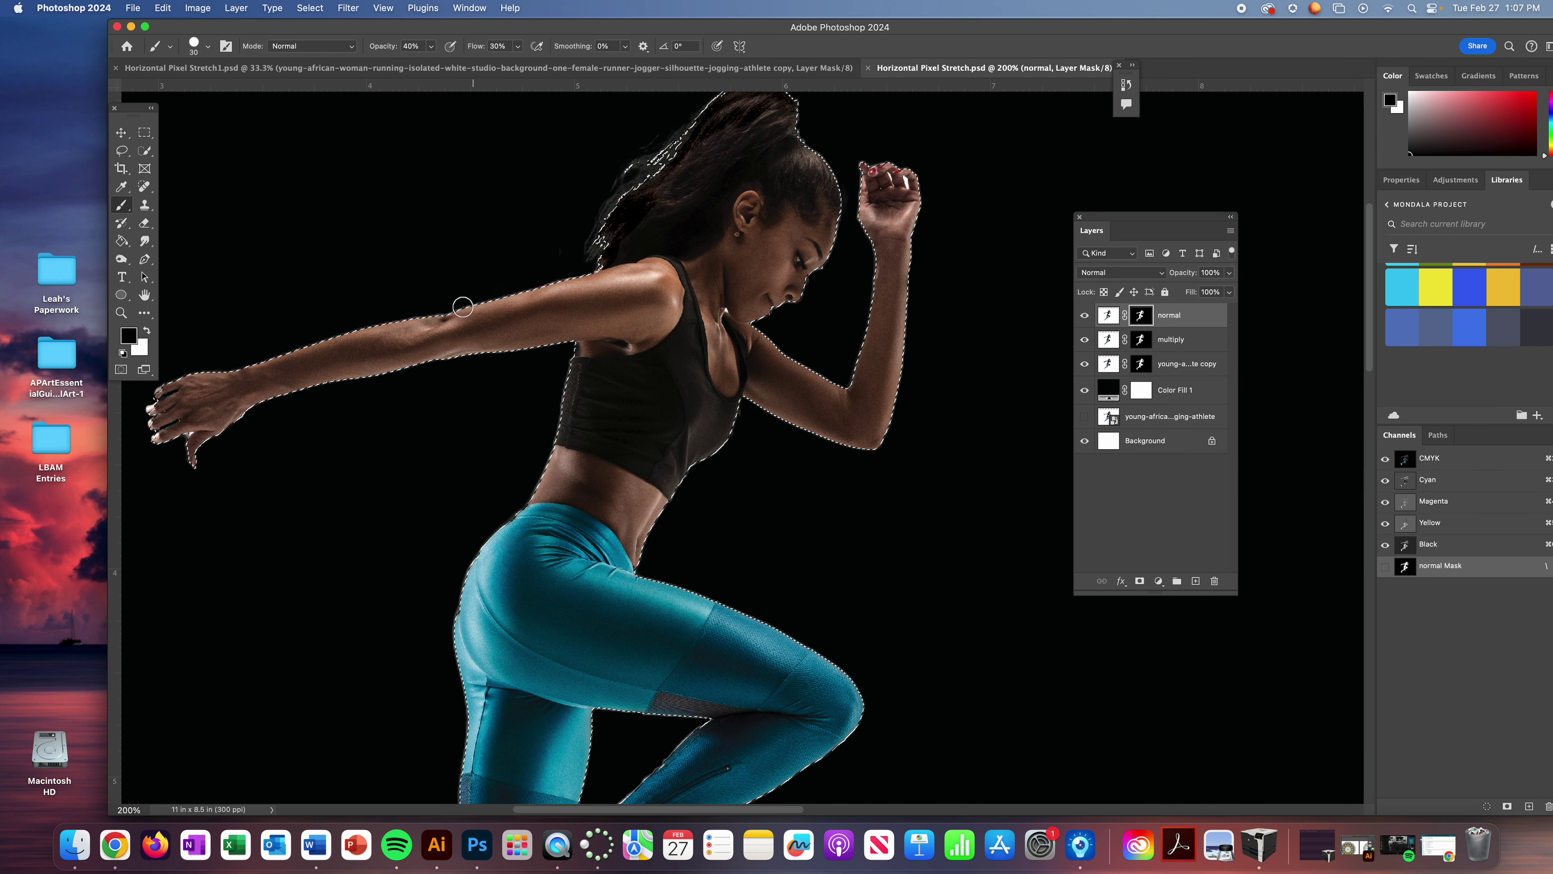
pyautogui.moveTo(672, 240); pyautogui.dragTo(711, 316)
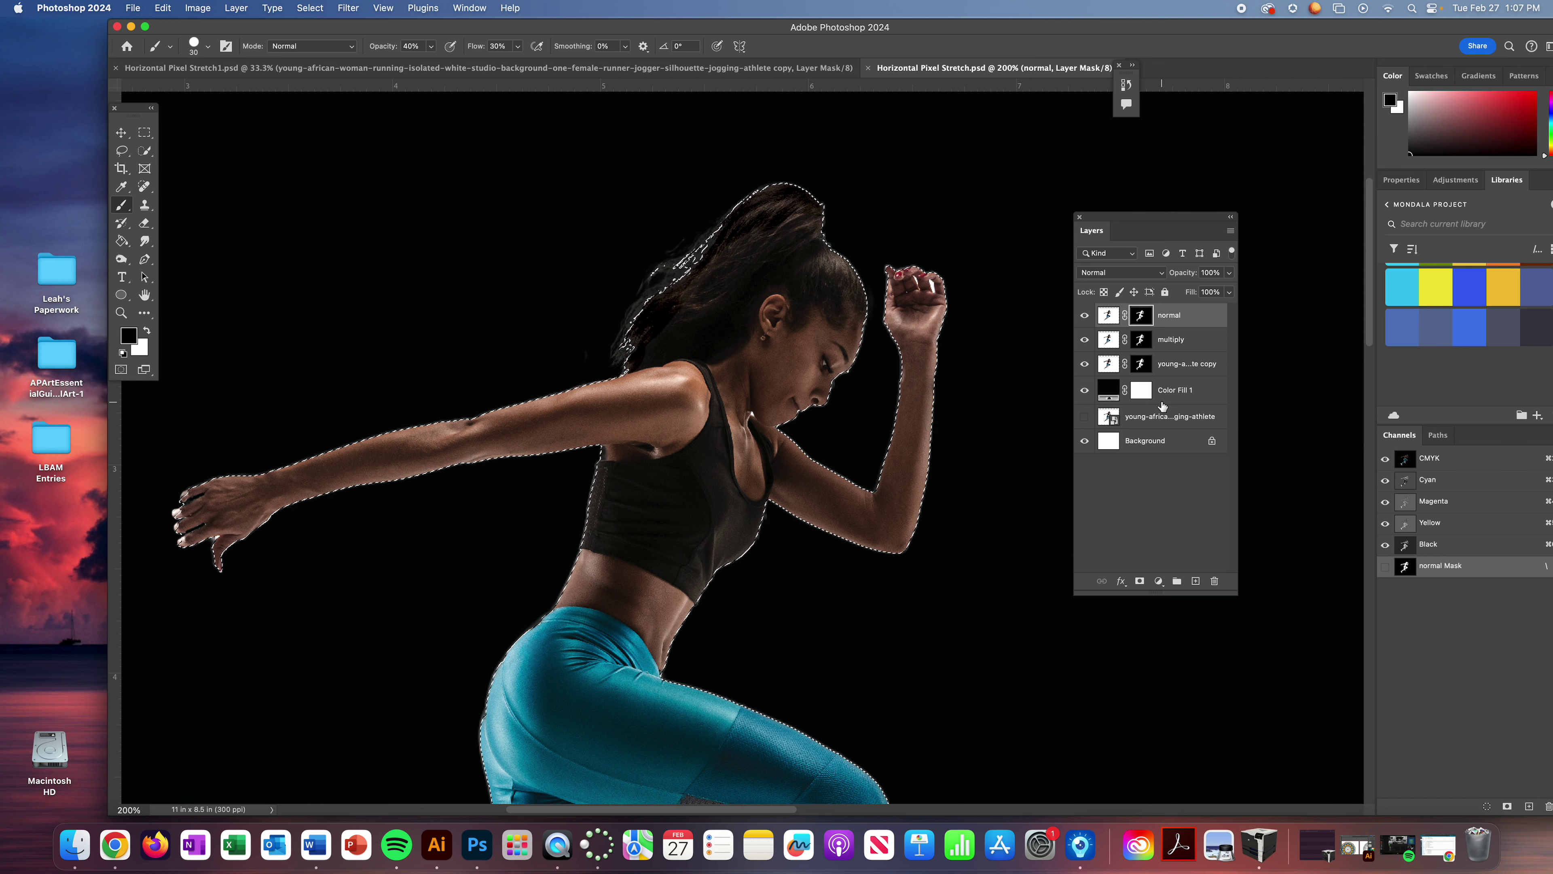
# Deselect, hide Color Fill 1, and zoom out to show the whole white canvas
pyautogui.press('super+d')
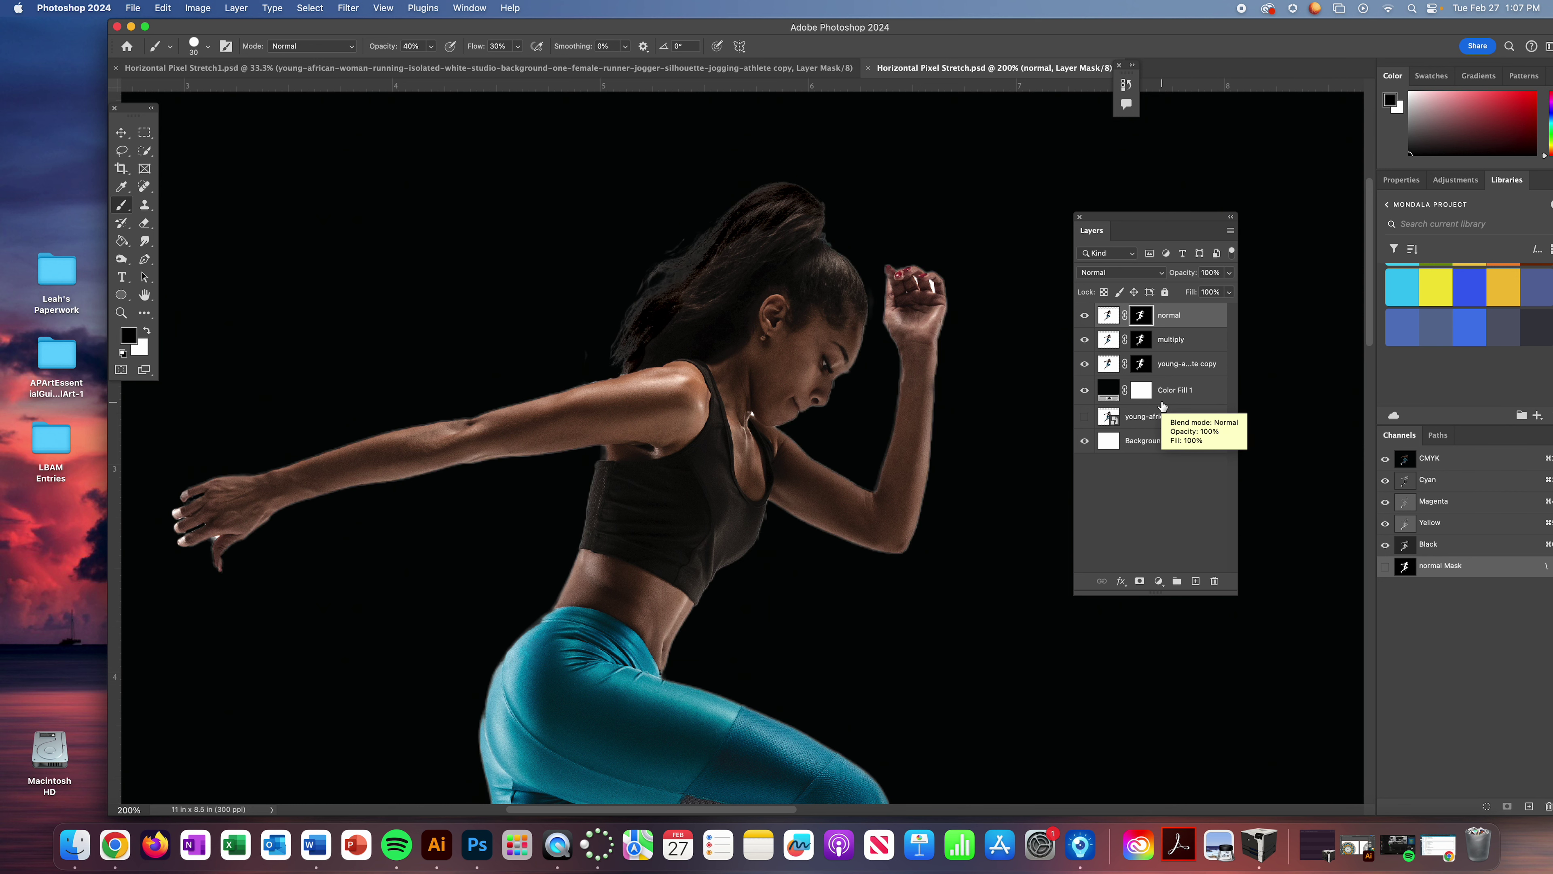
pyautogui.click(1085, 391)
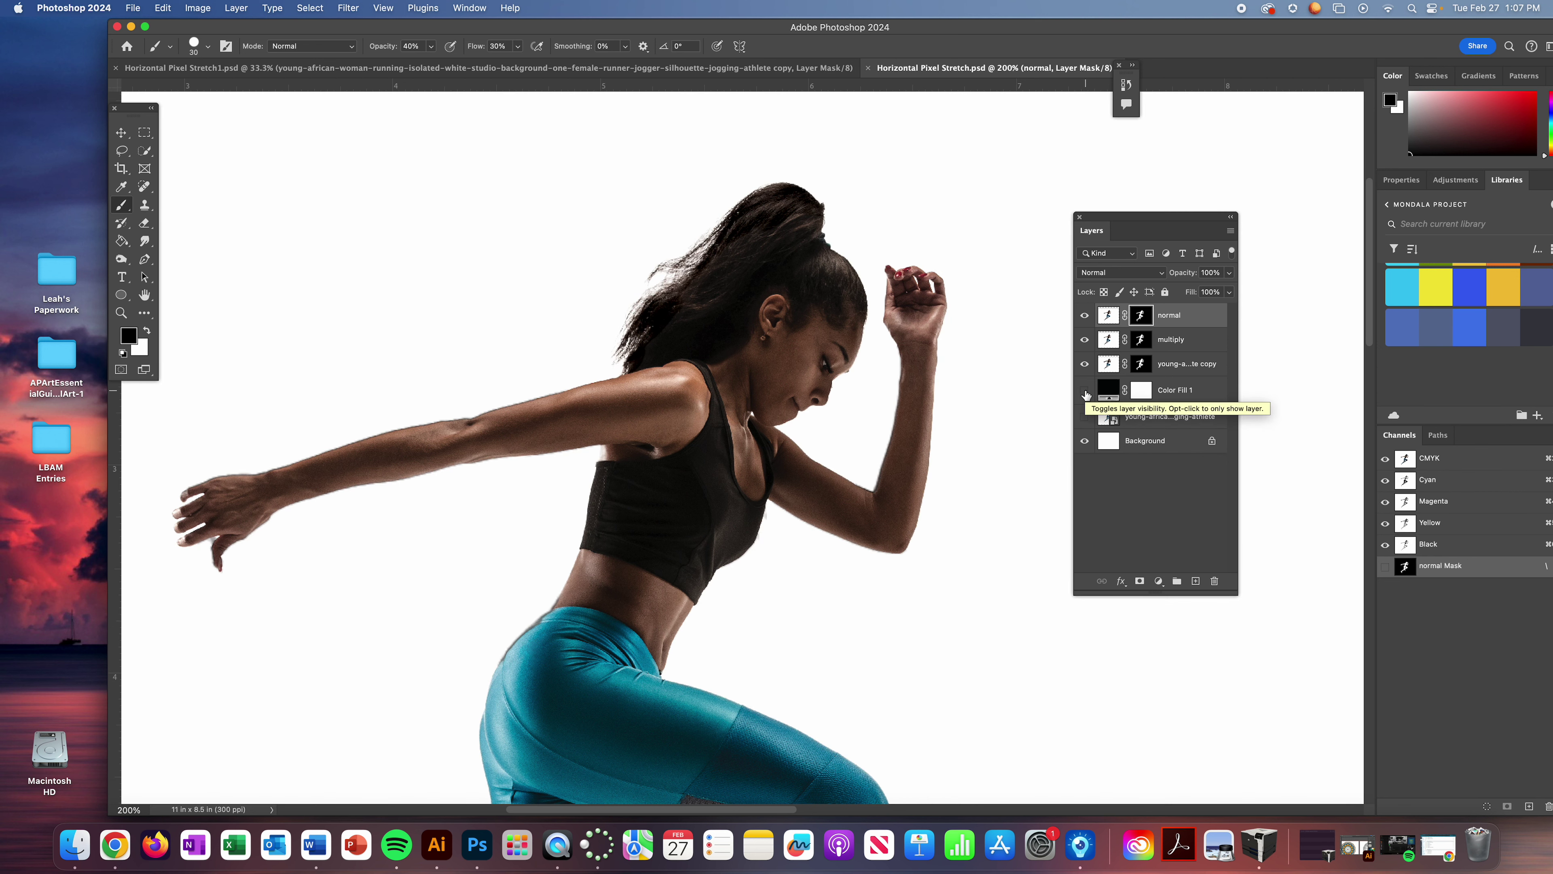
pyautogui.press('super+minus')
pyautogui.press('super+minus')
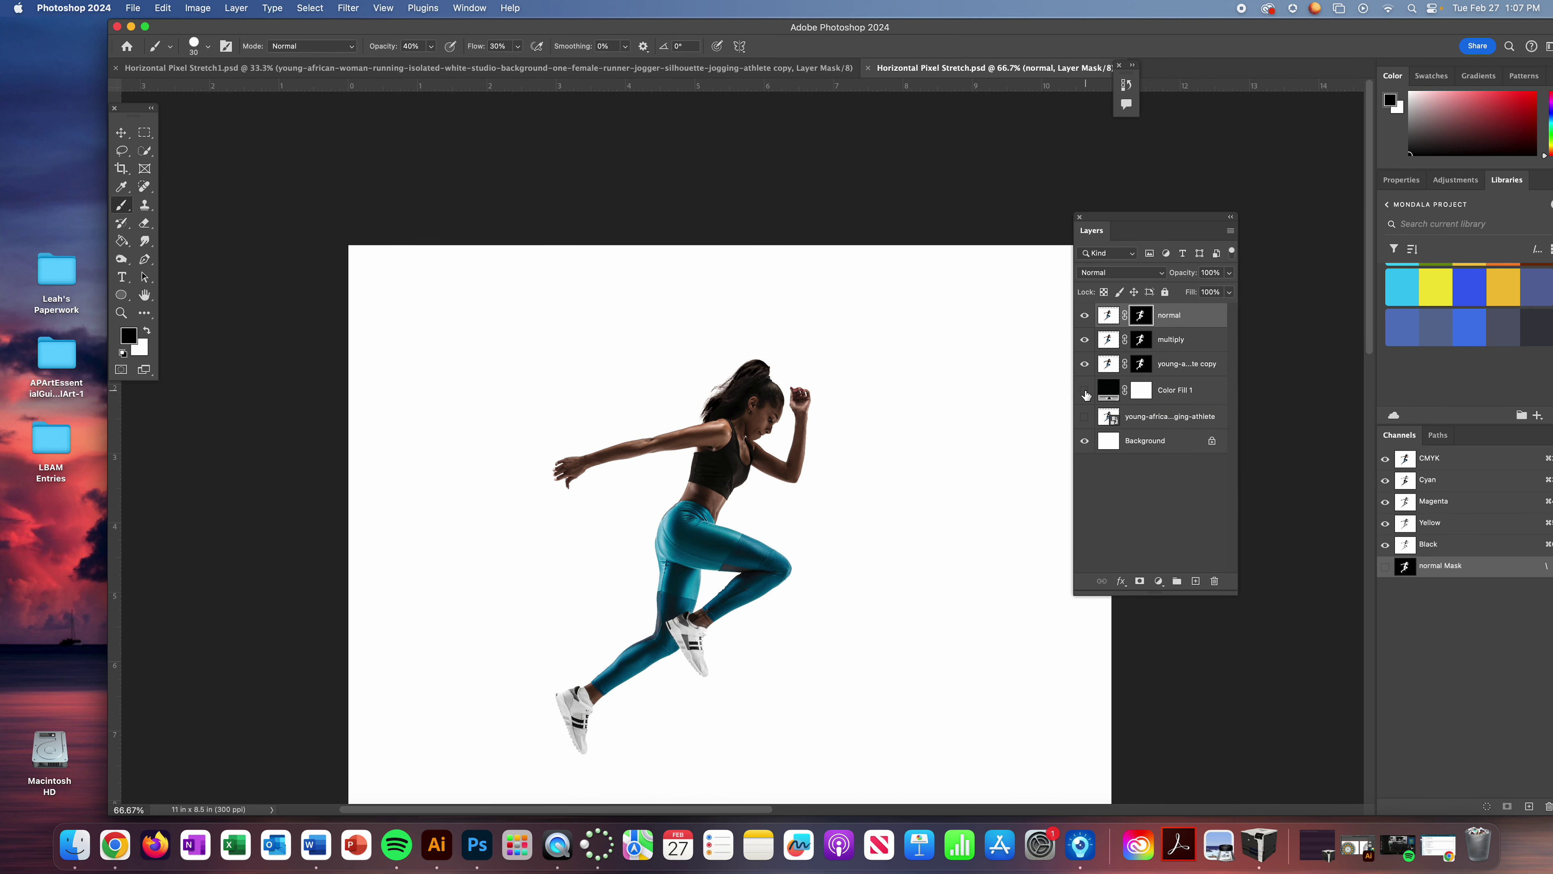
pyautogui.moveTo(854, 549); pyautogui.dragTo(853, 525)
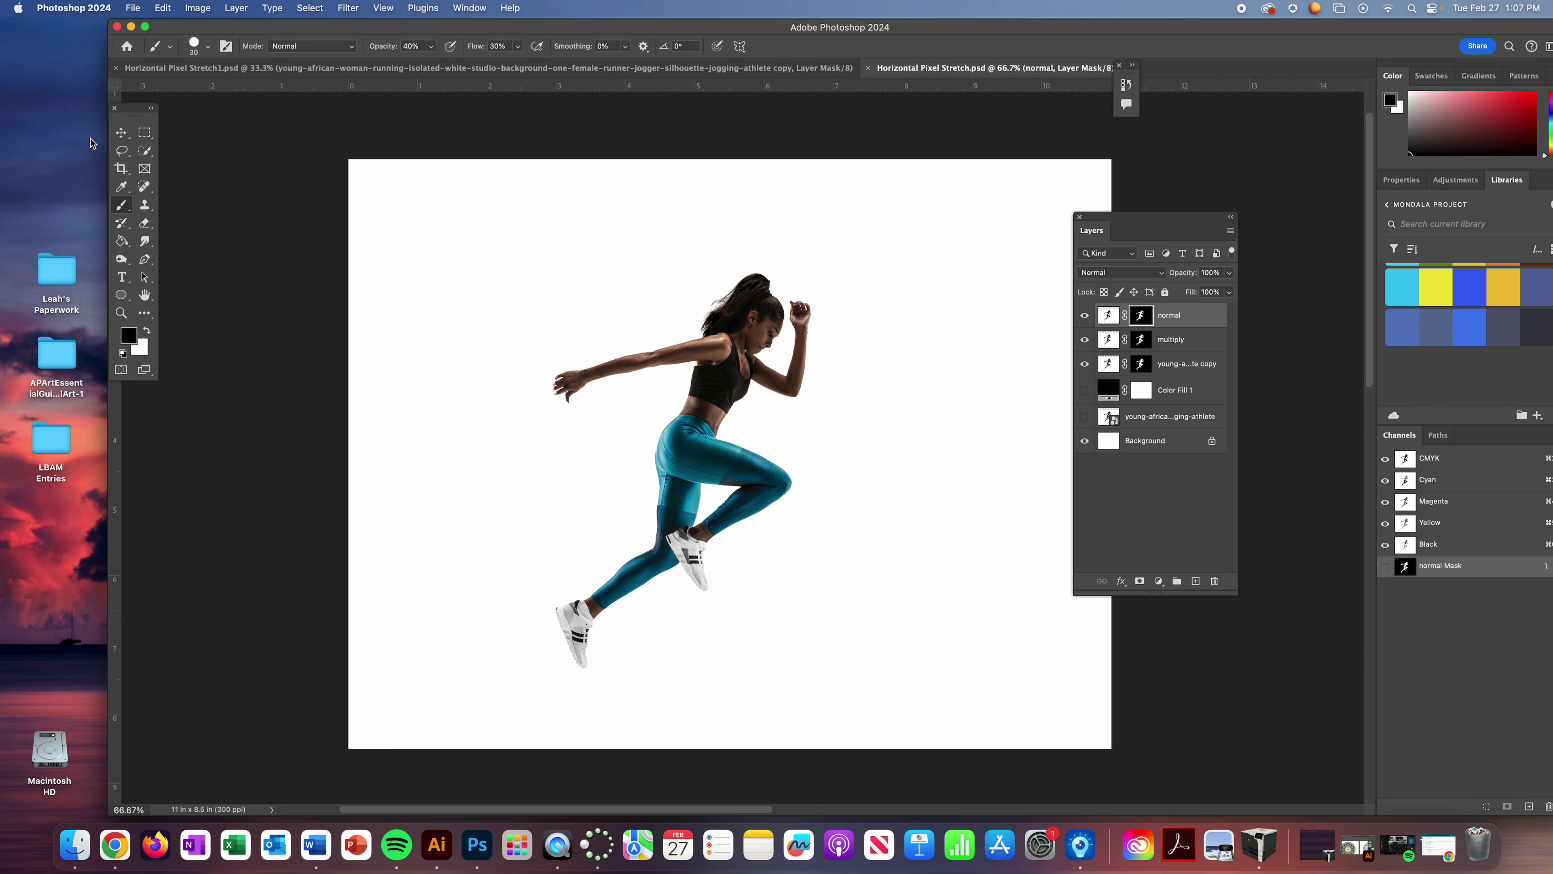
# With the Move tool, select the normal, multiply, copy, Color Fill 1 and original layers together
pyautogui.click(121, 133)
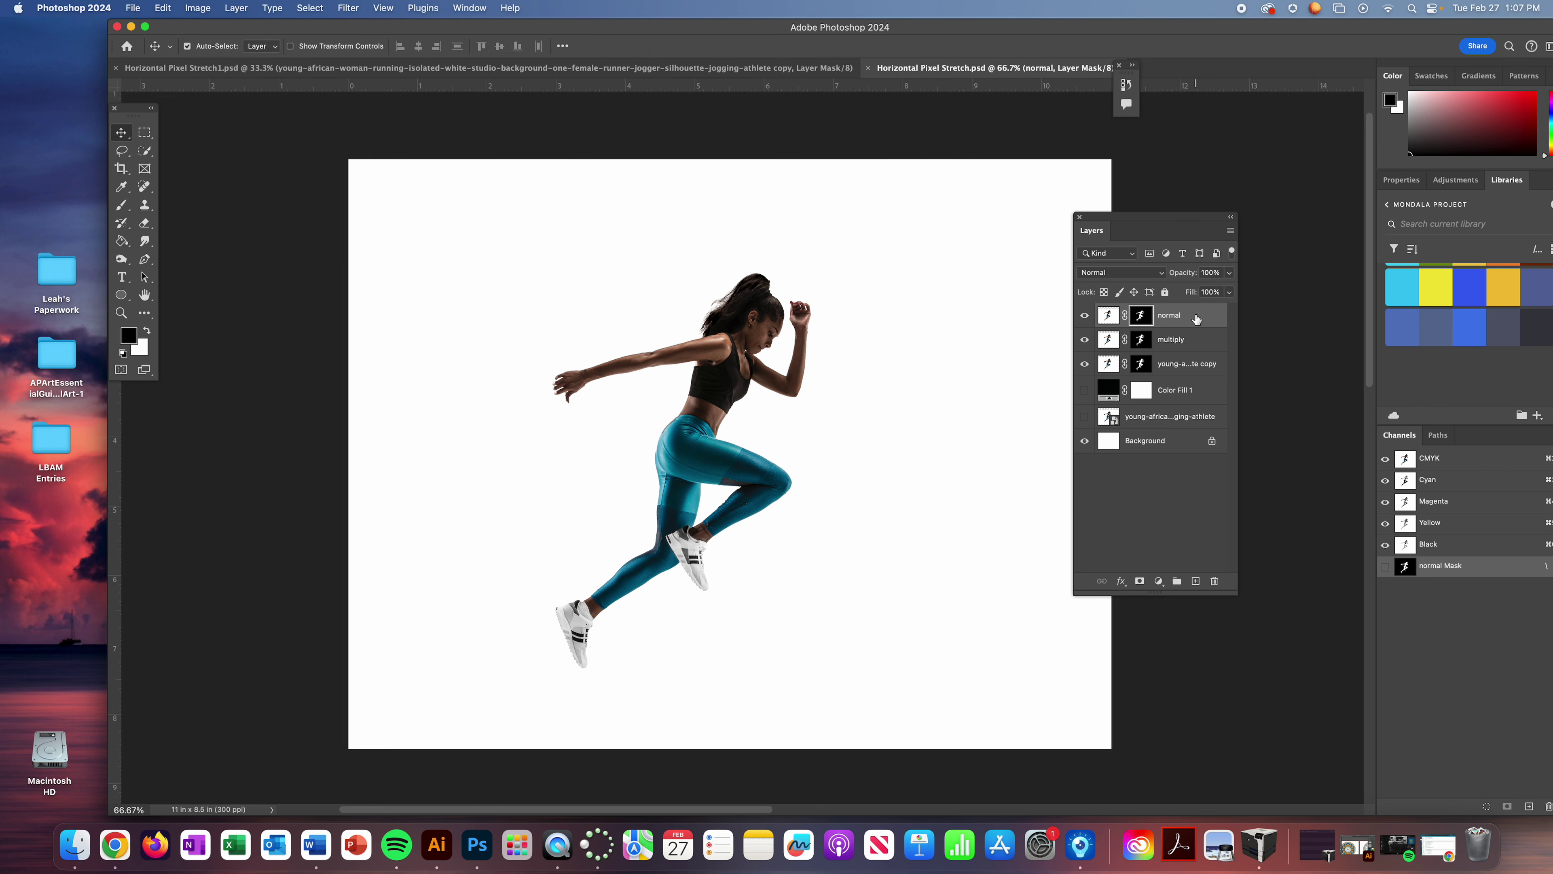
pyautogui.keyDown('shift'); pyautogui.click(1194, 346); pyautogui.keyUp('shift')
pyautogui.keyDown('shift'); pyautogui.click(1199, 369); pyautogui.keyUp('shift')
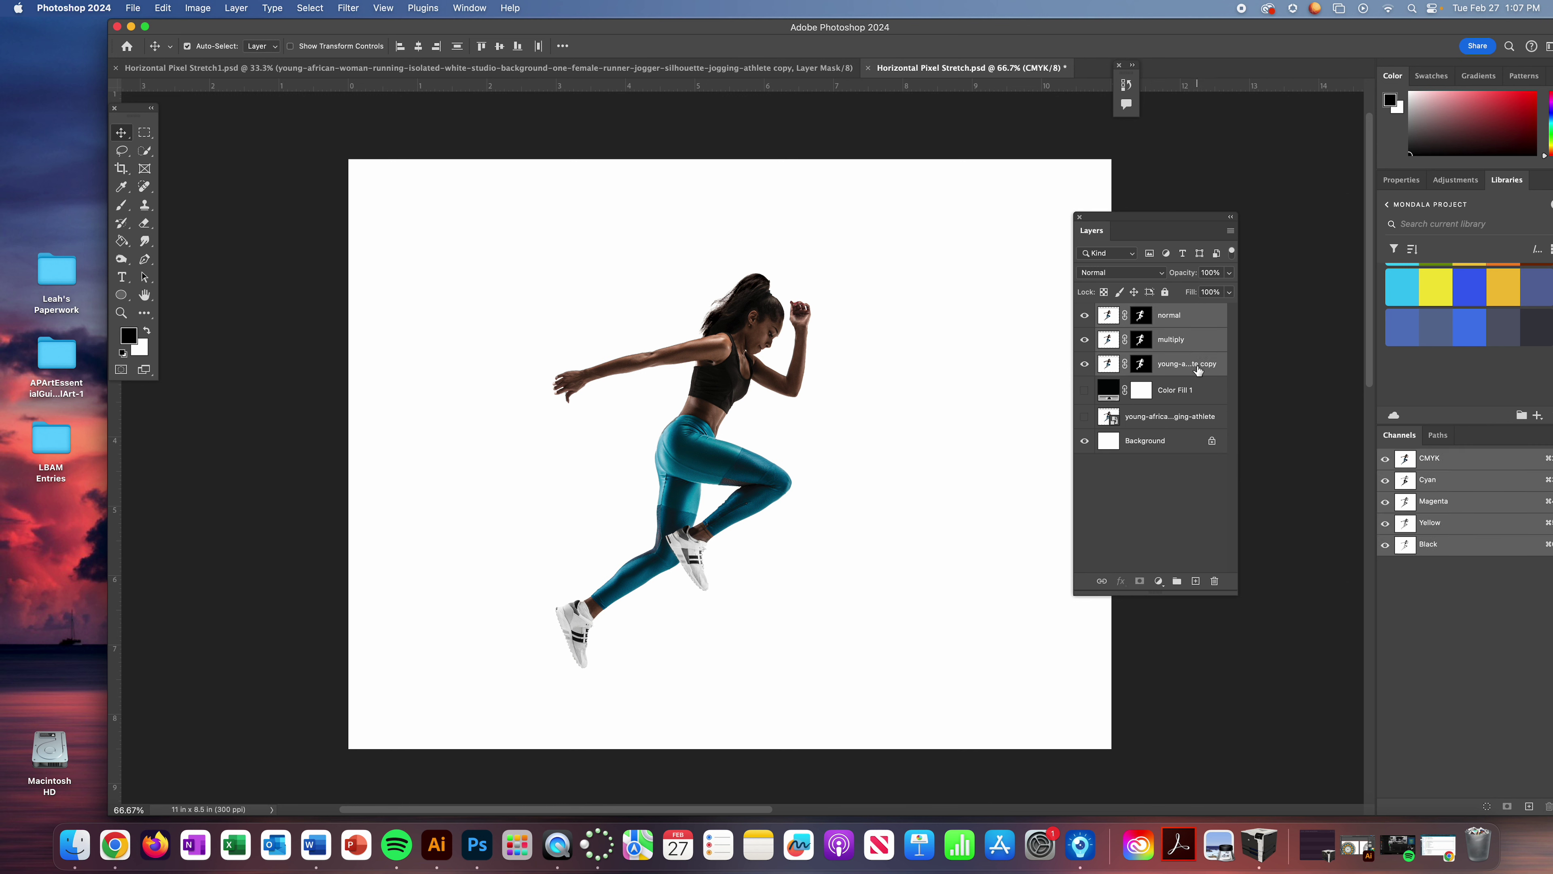
pyautogui.keyDown('shift'); pyautogui.click(1196, 396); pyautogui.keyUp('shift')
pyautogui.keyDown('shift'); pyautogui.click(1186, 426); pyautogui.keyUp('shift')
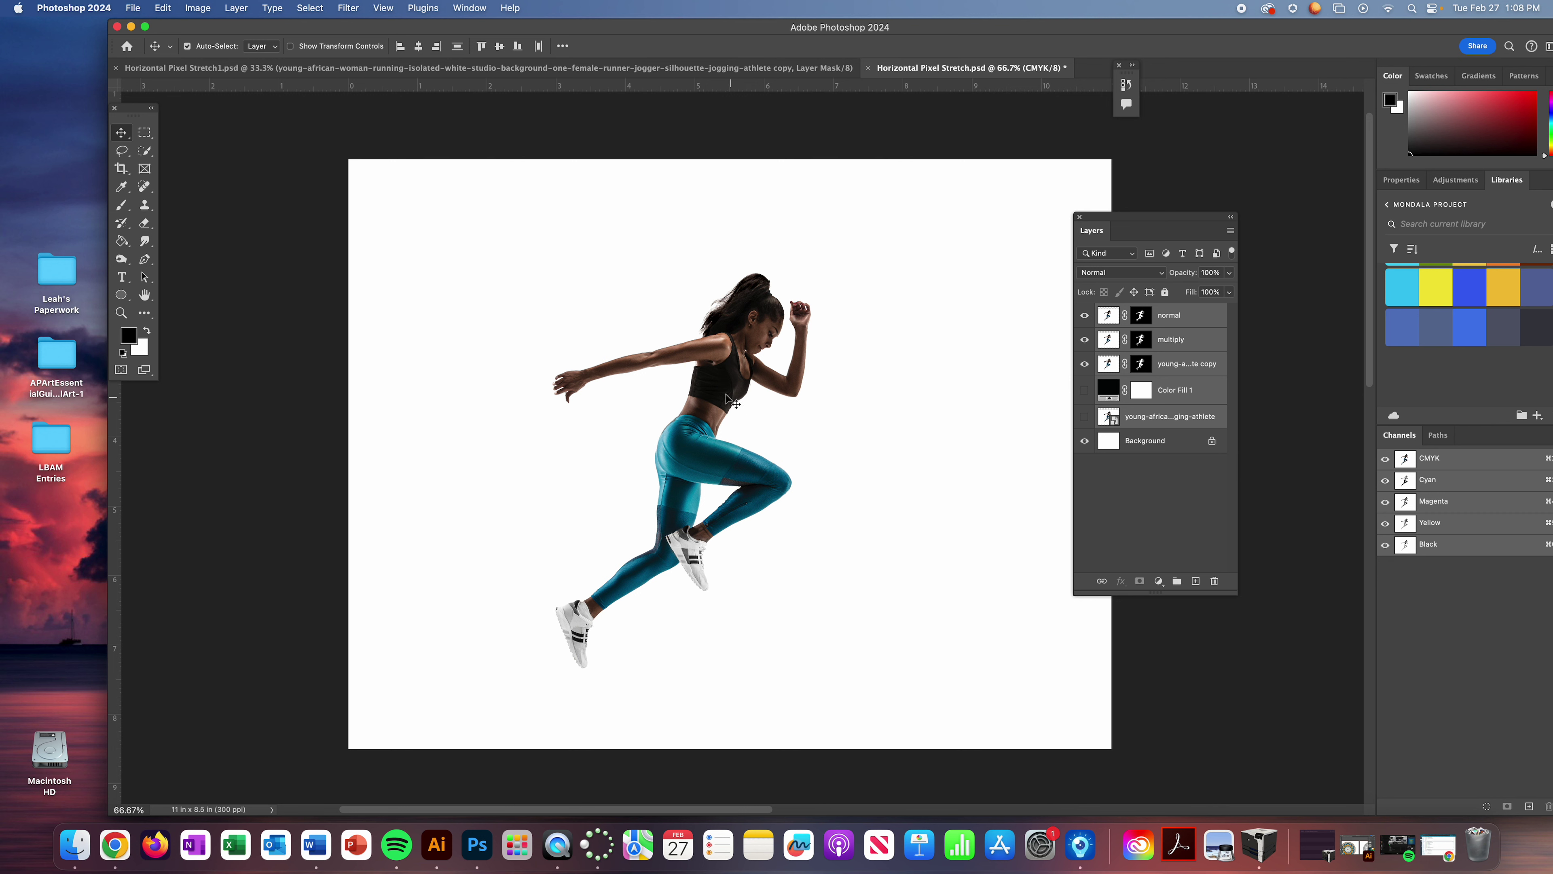
# Drag the selected runner layers about 1.8 in to the right on the canvas
pyautogui.moveTo(750, 397); pyautogui.dragTo(964, 403)
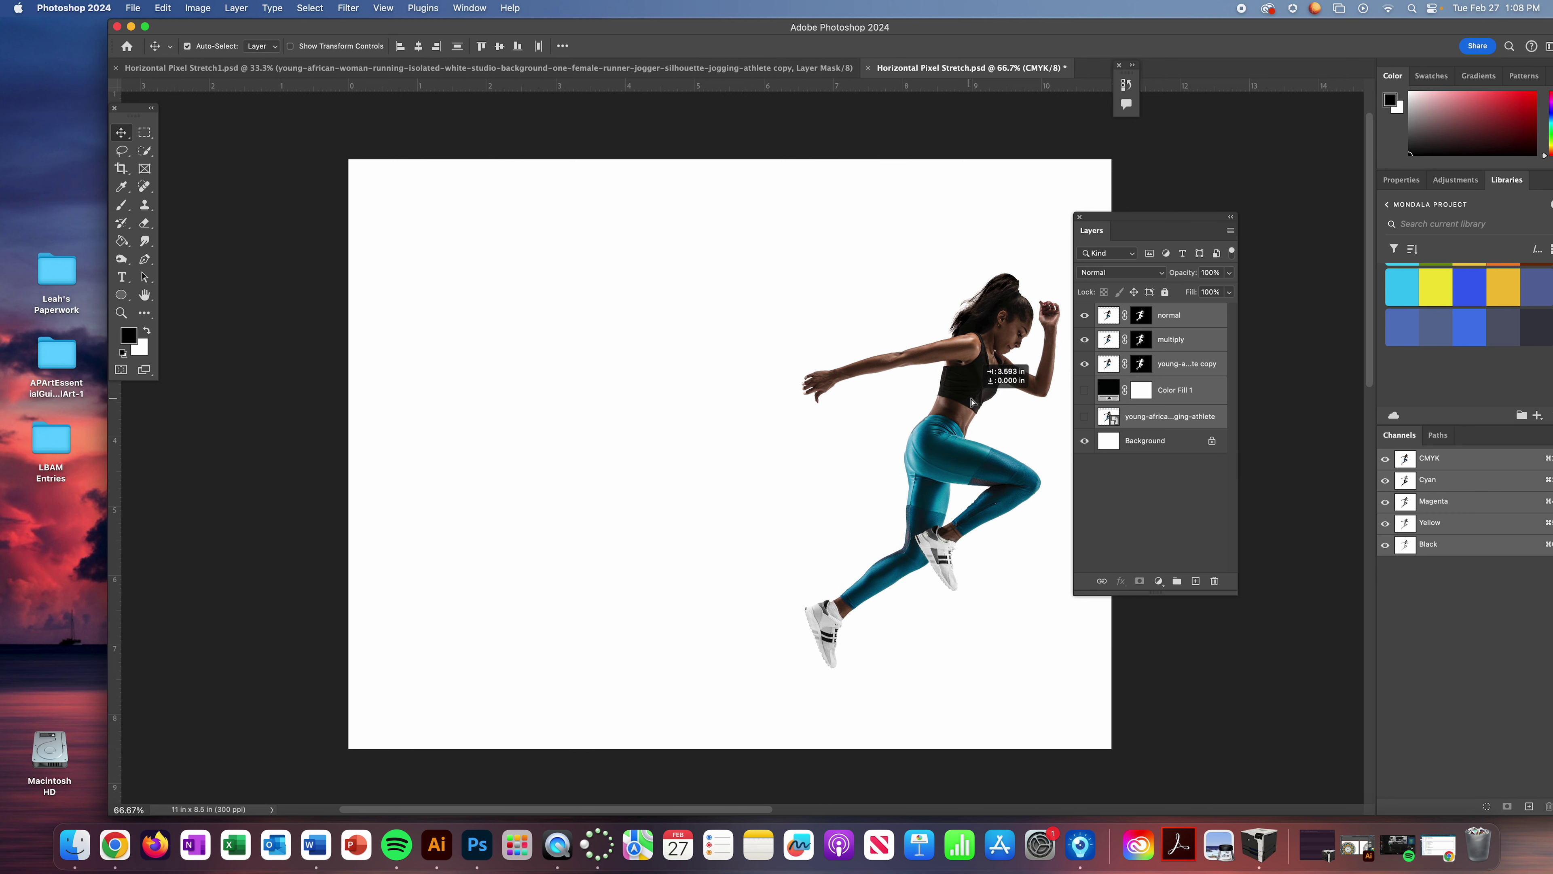
pyautogui.press('super+z')
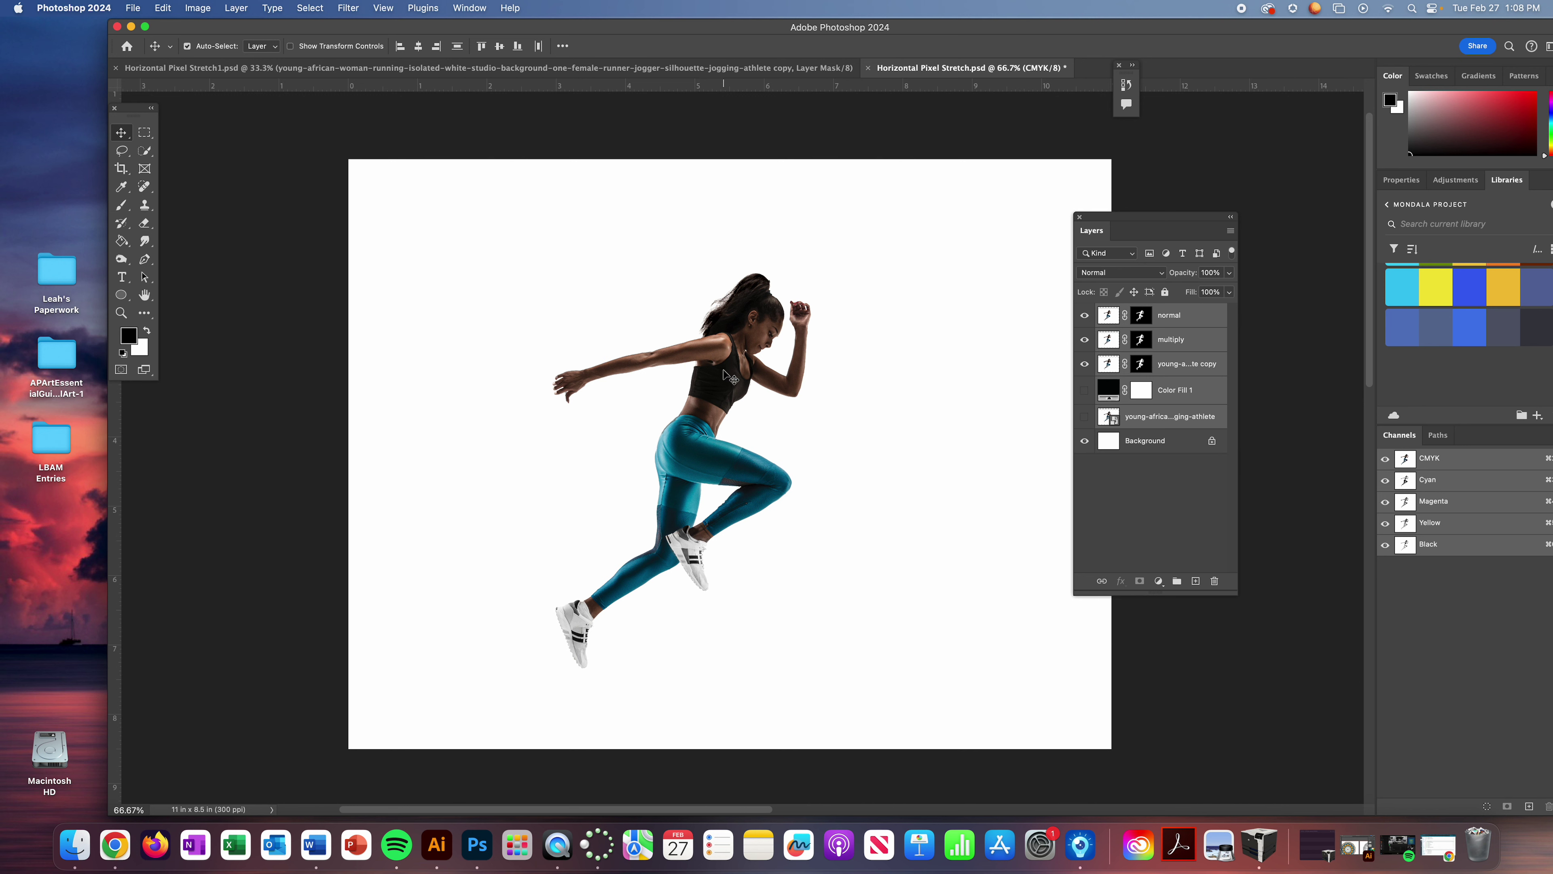
pyautogui.moveTo(731, 375); pyautogui.dragTo(1003, 389)
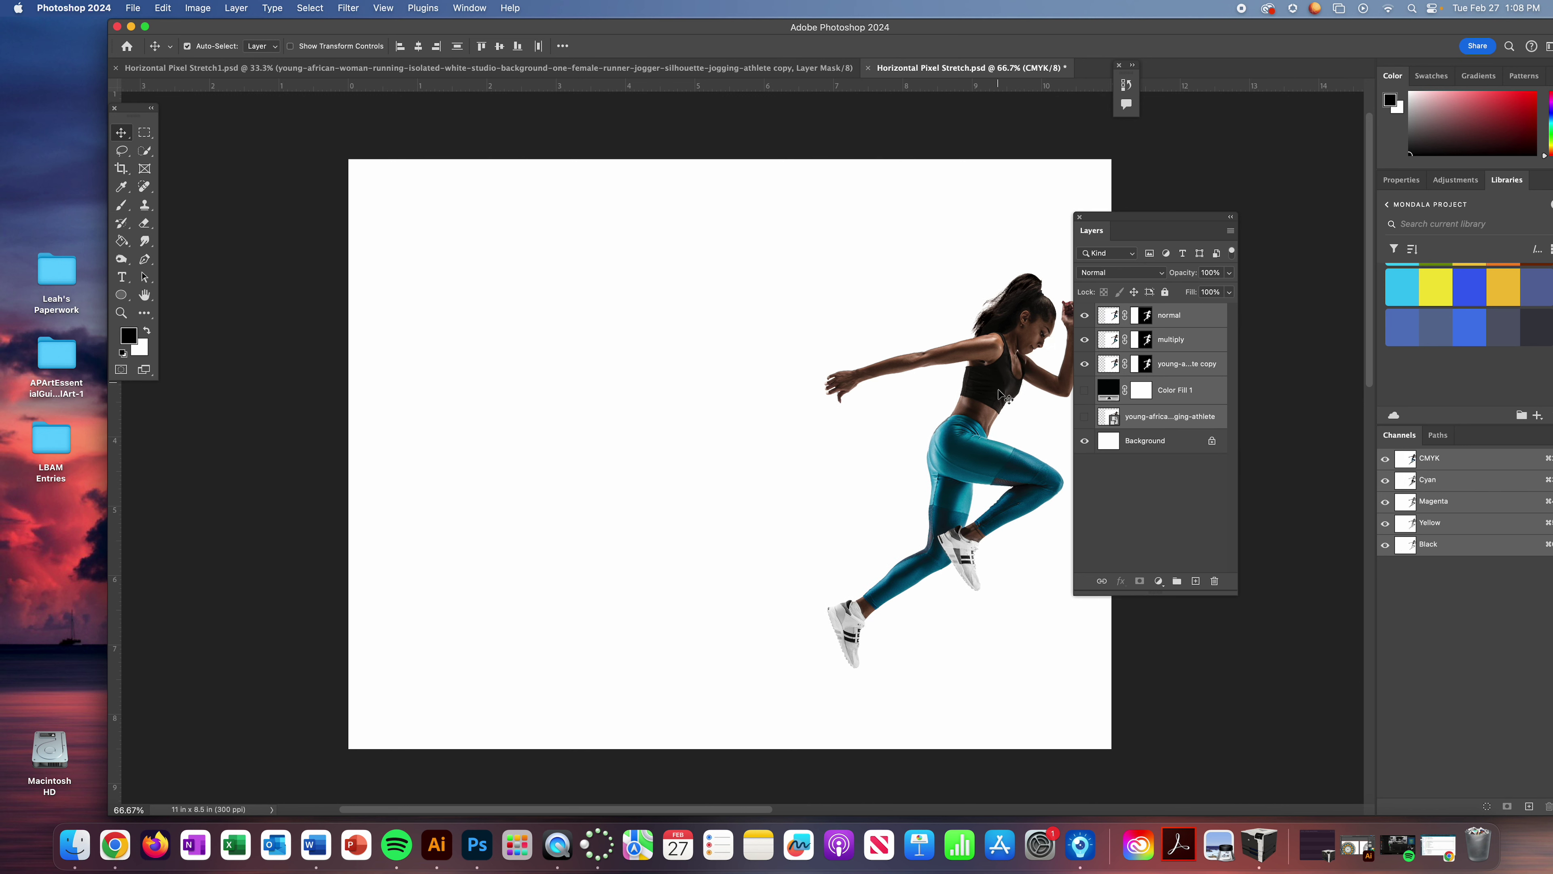
pyautogui.moveTo(1126, 224); pyautogui.dragTo(1241, 220)
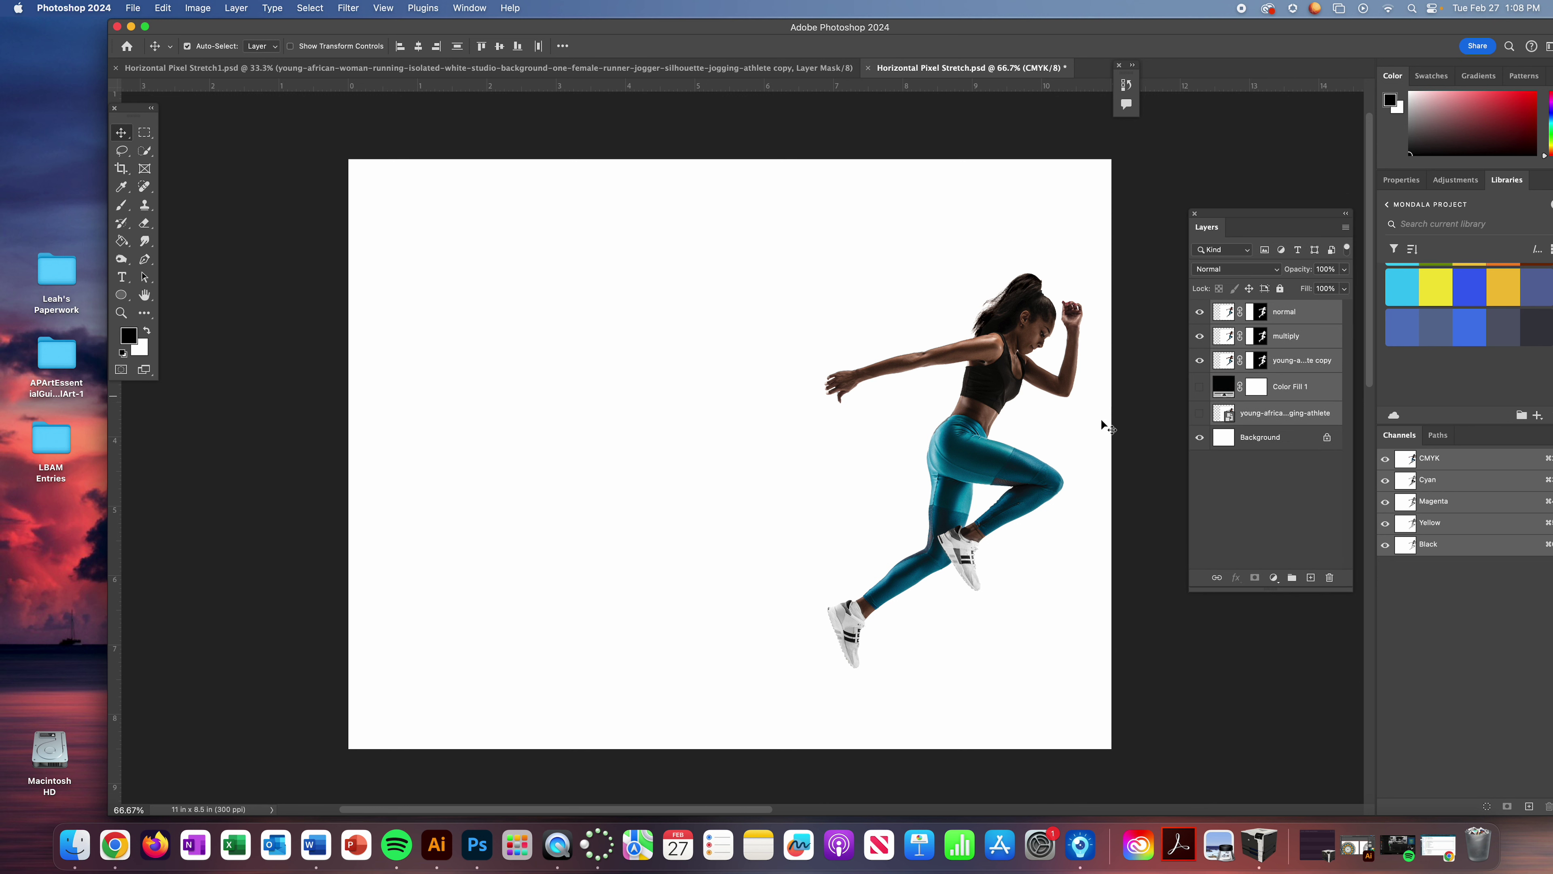